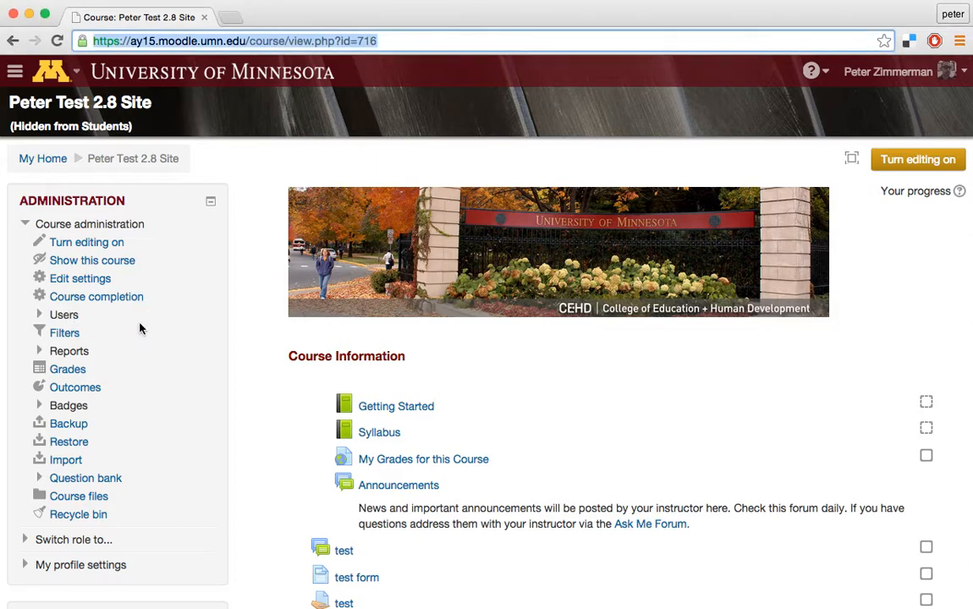
Open the course's Groups page and look at its Groupings before returning to Groups.
click(68, 316)
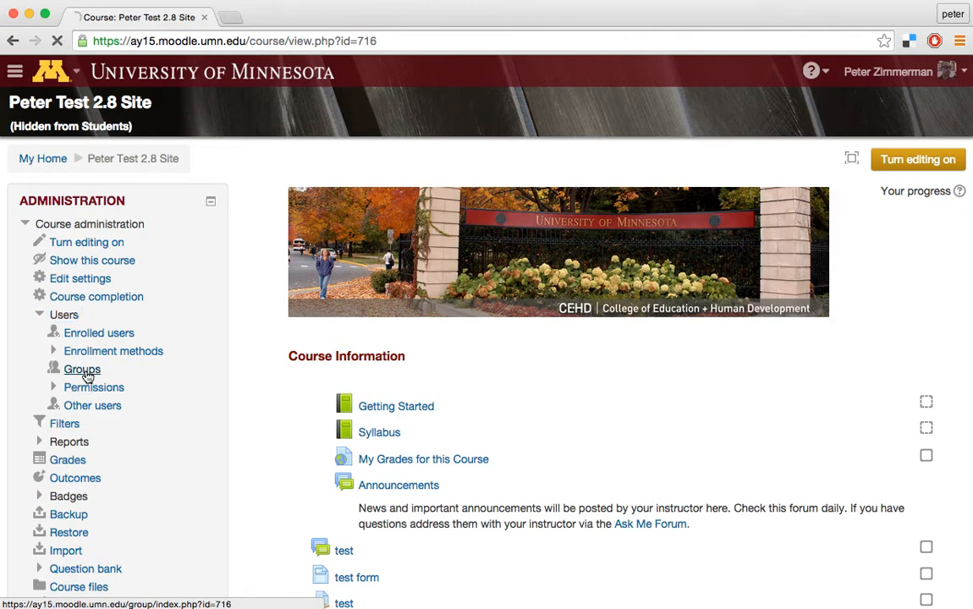
click(86, 373)
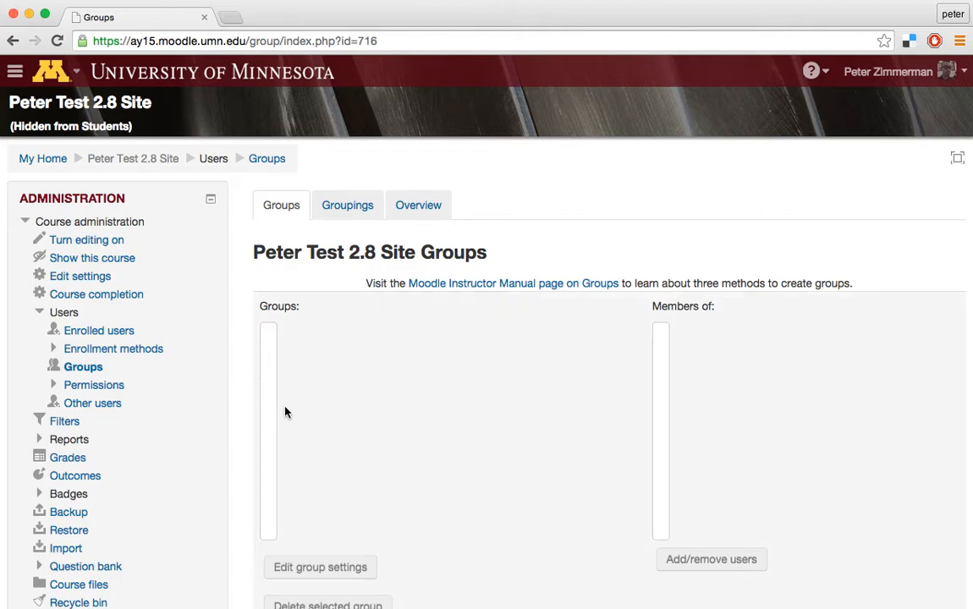
click(336, 206)
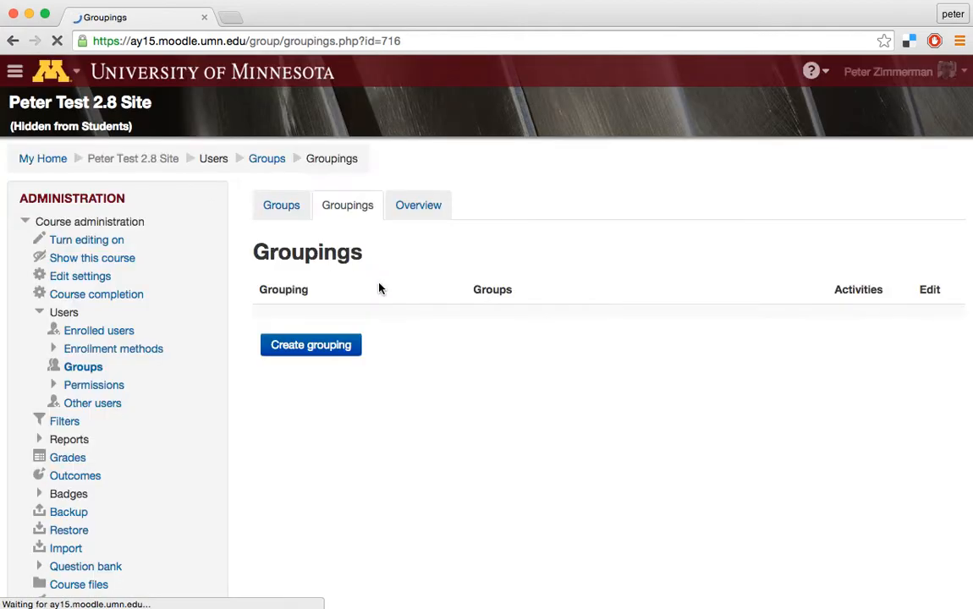
click(282, 209)
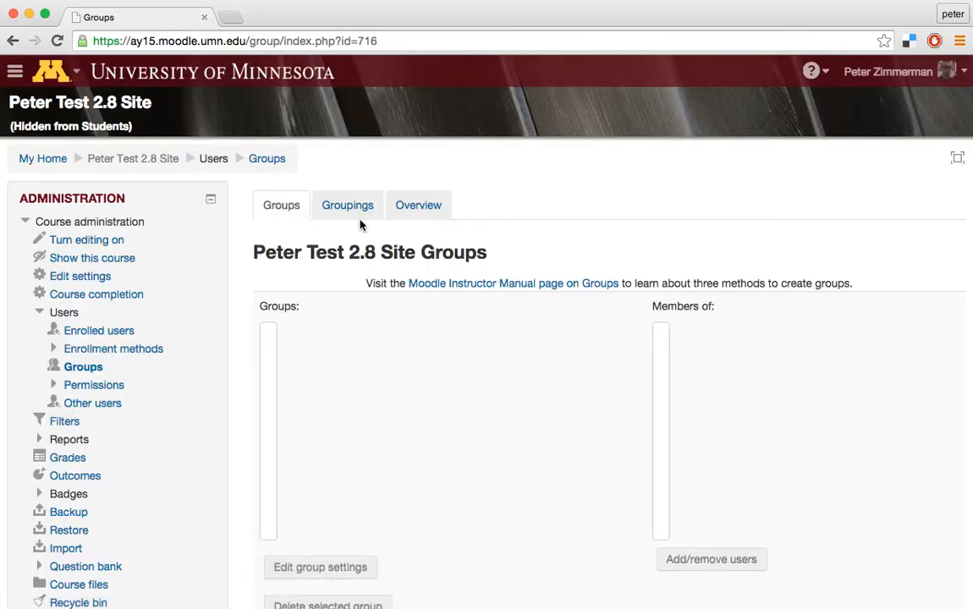
Review the ways to create groups and open the form for creating them randomly.
scroll(486, 353, down, 5)
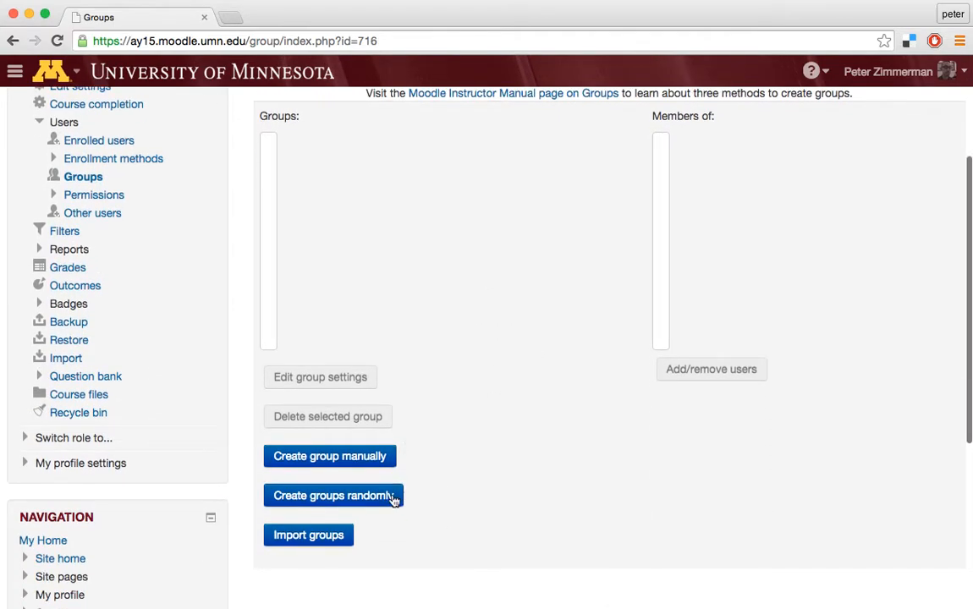
scroll(431, 453, up, 3)
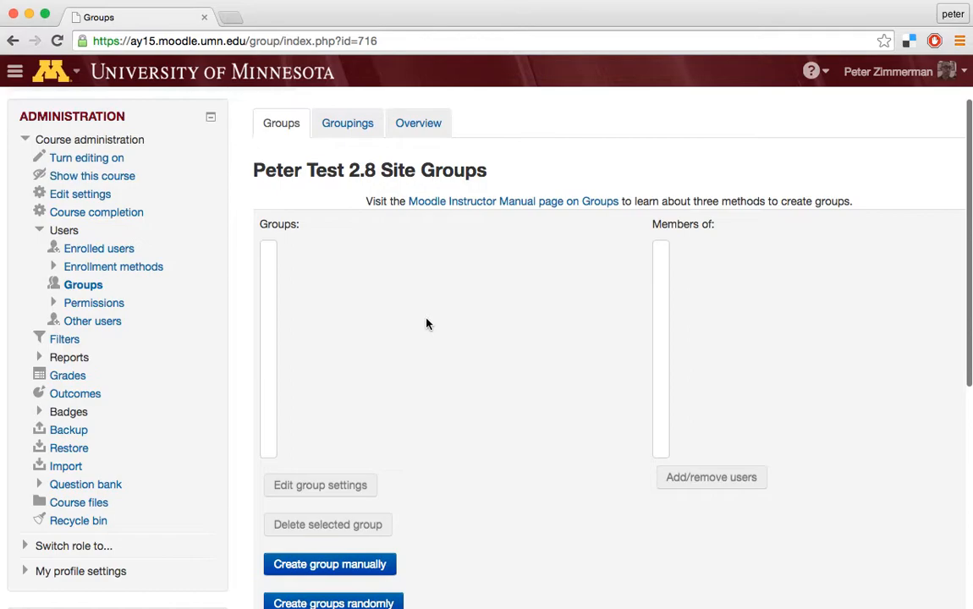
scroll(378, 494, down, 2)
click(370, 535)
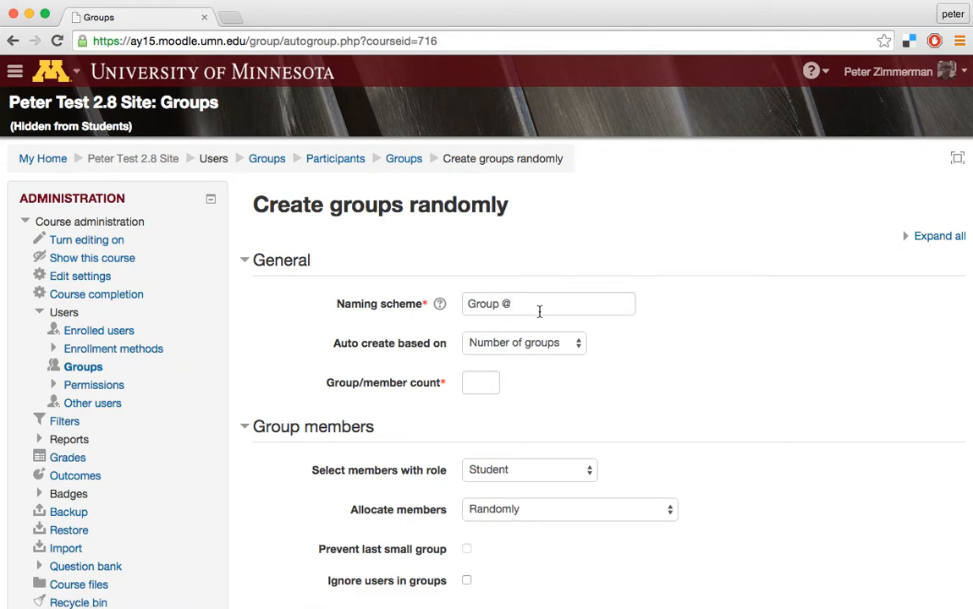
Read the help on the symbols allowed in the group naming scheme.
click(441, 306)
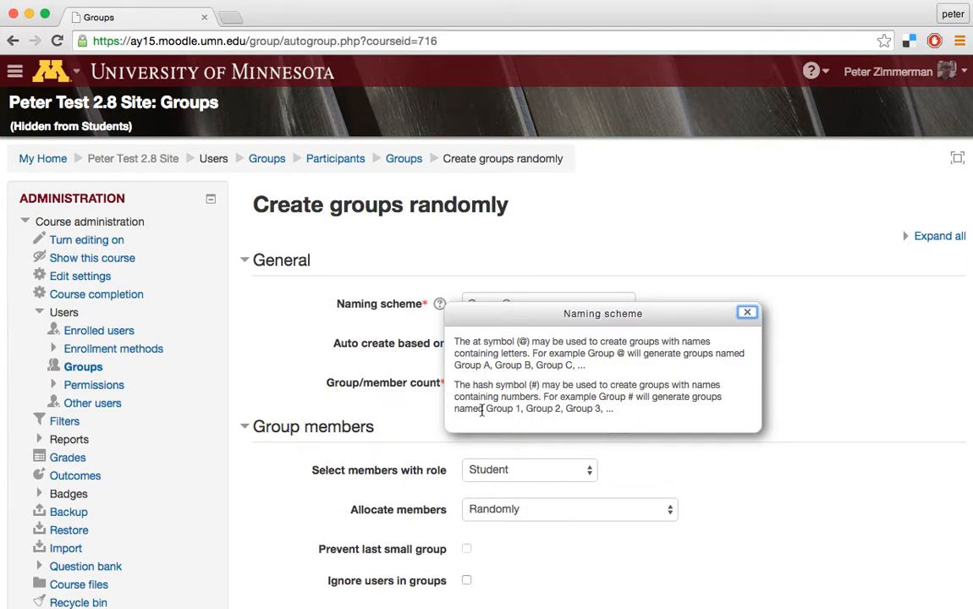
click(745, 313)
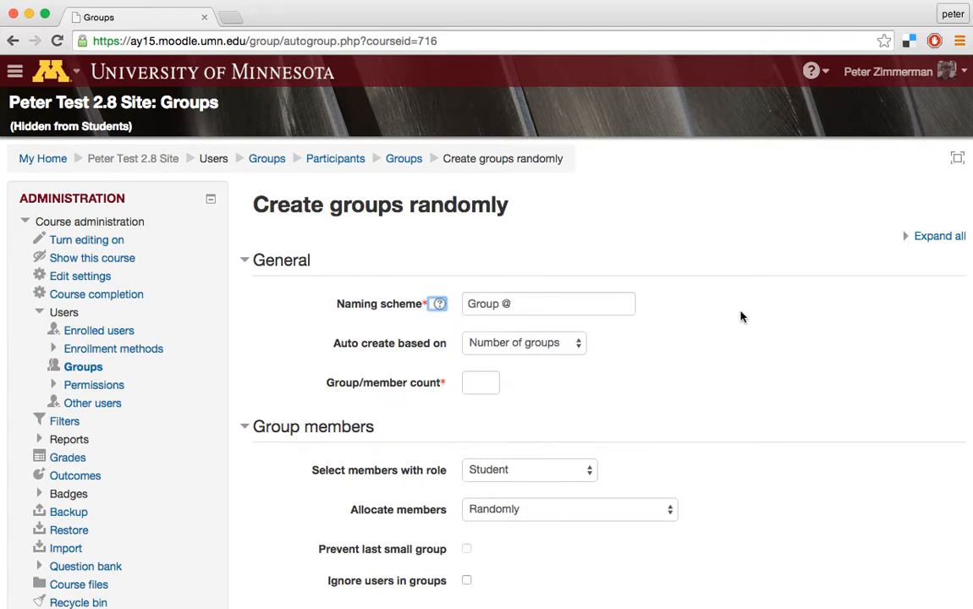
click(523, 303)
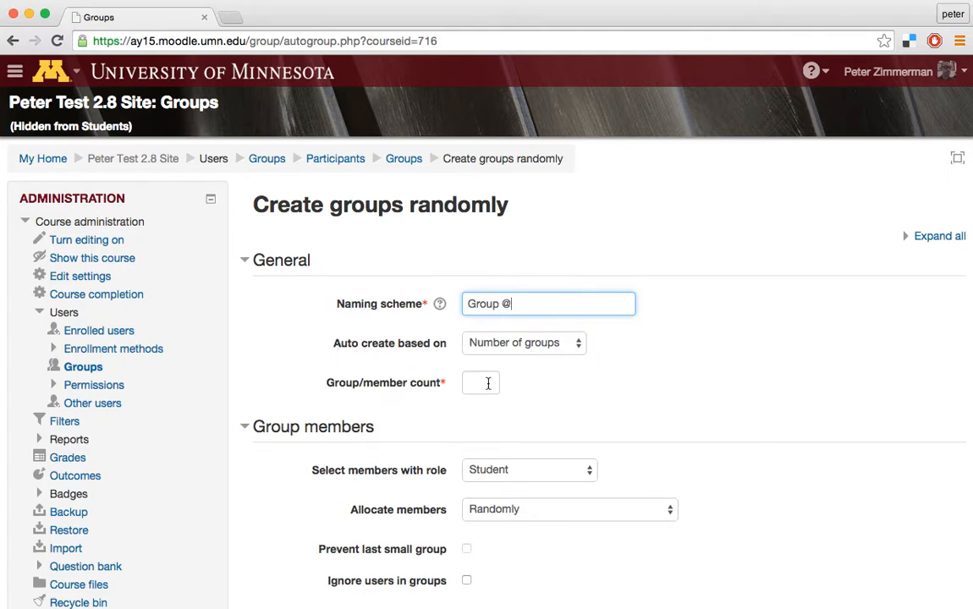
Base the automatic creation on the number of groups and set the group count to 5.
click(576, 345)
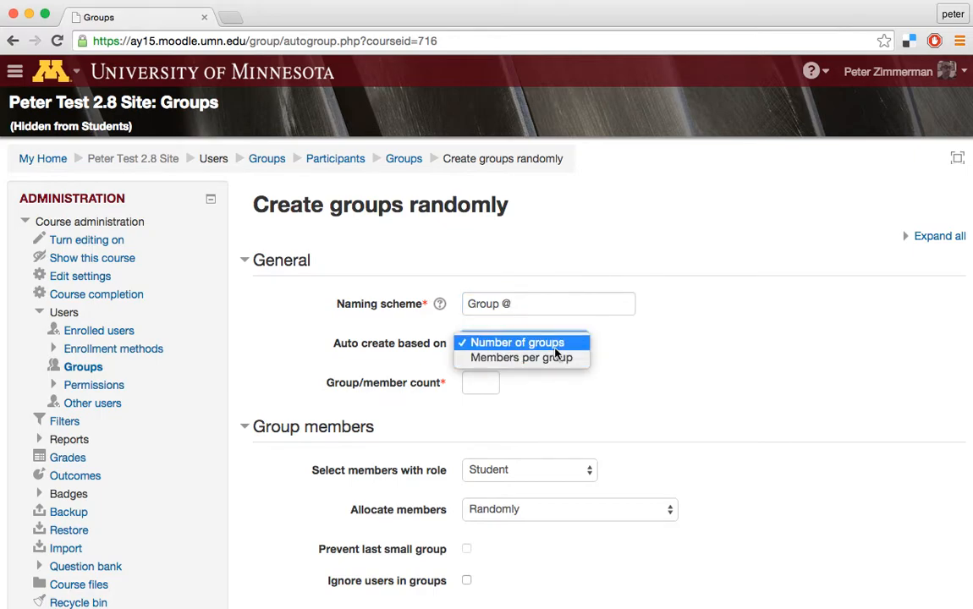
click(560, 342)
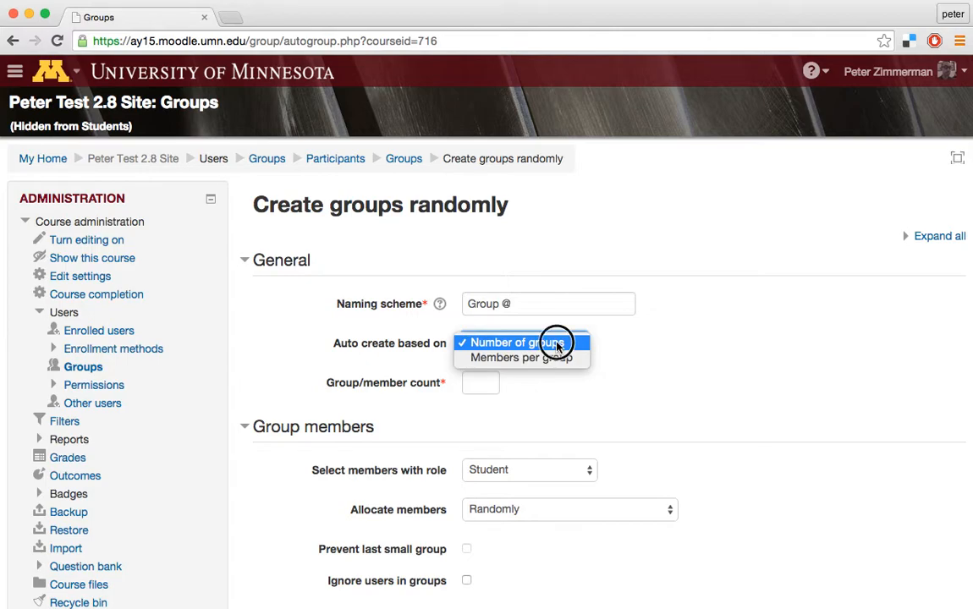
click(487, 387)
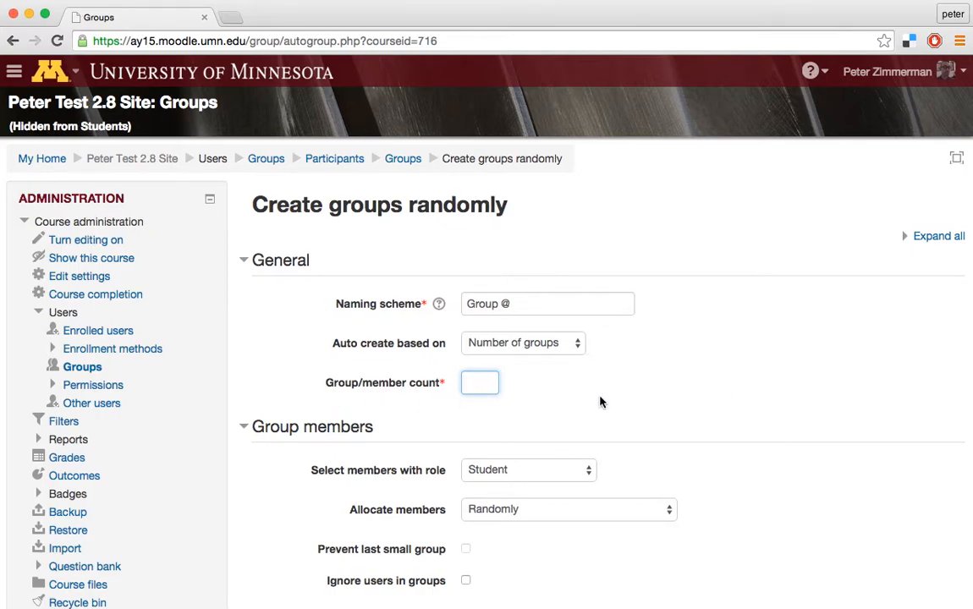
text(5)
click(639, 389)
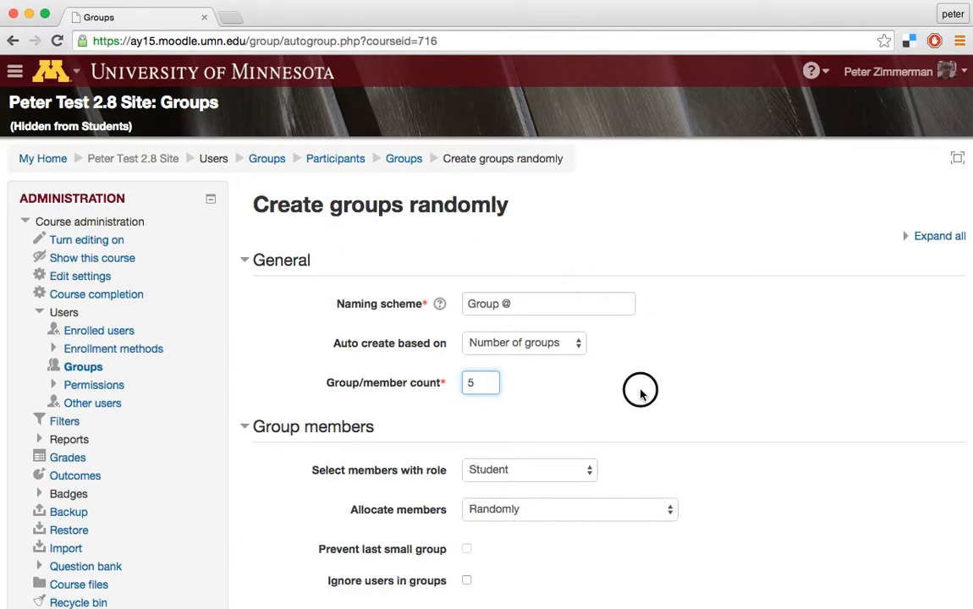
Examine the member allocation options and keep the random allocation selected.
scroll(641, 393, down, 4)
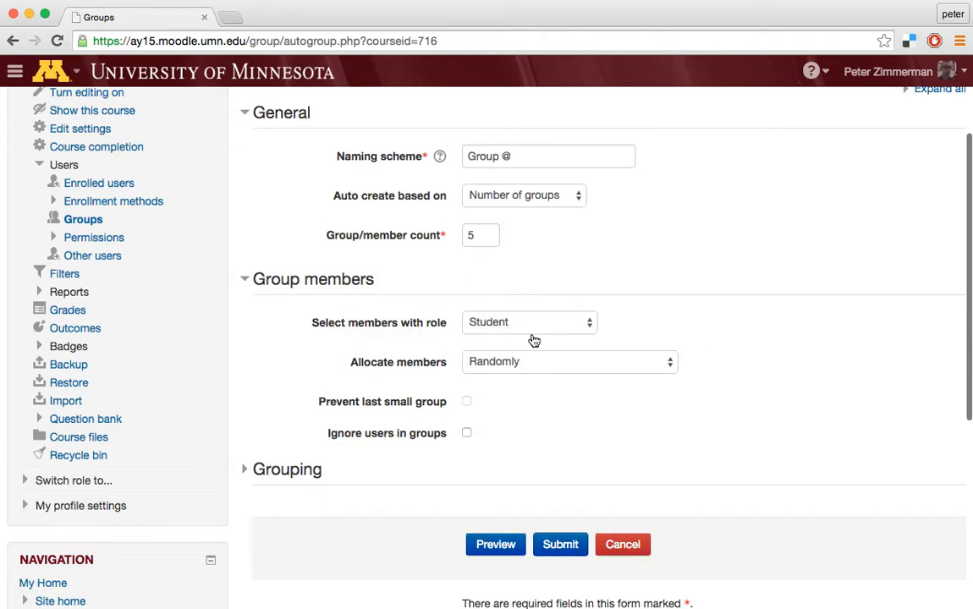
click(666, 363)
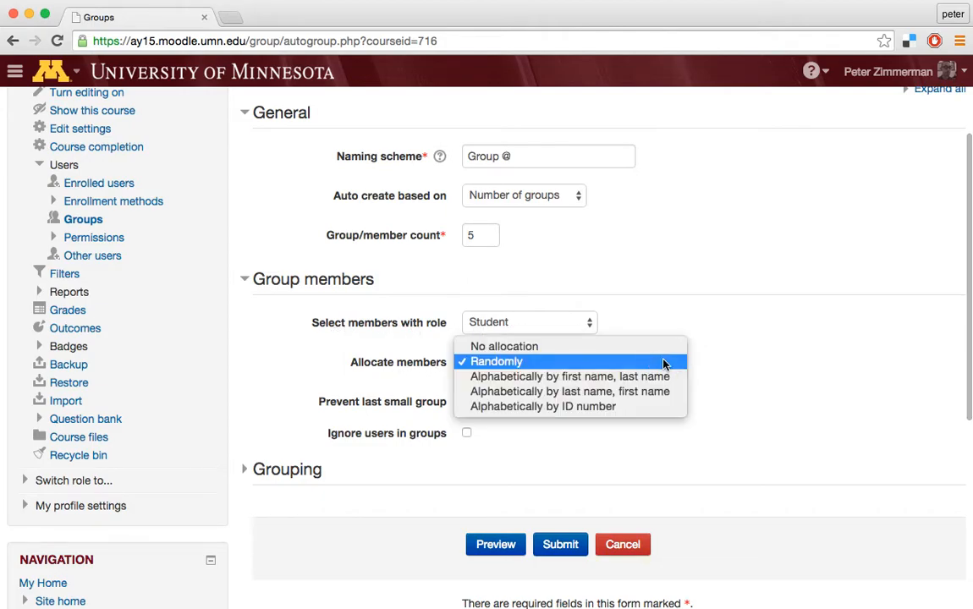
click(556, 366)
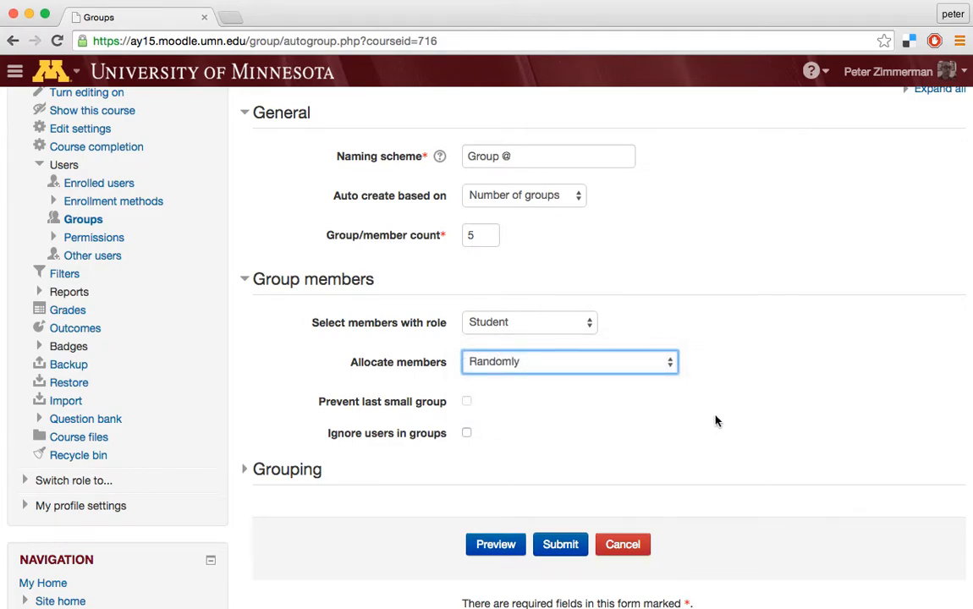
Try the No allocation option for allocating members to the groups.
click(670, 368)
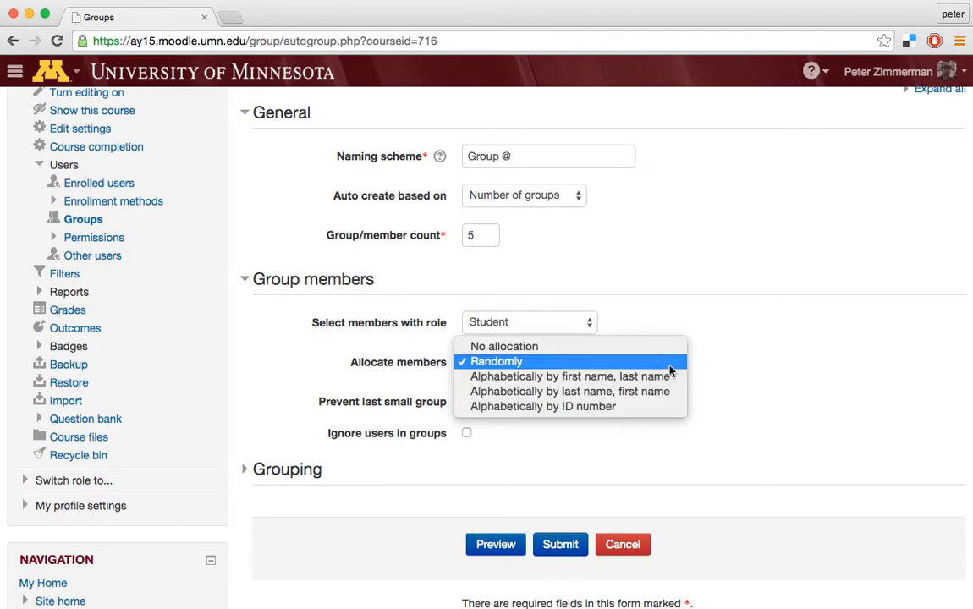
click(591, 347)
click(688, 439)
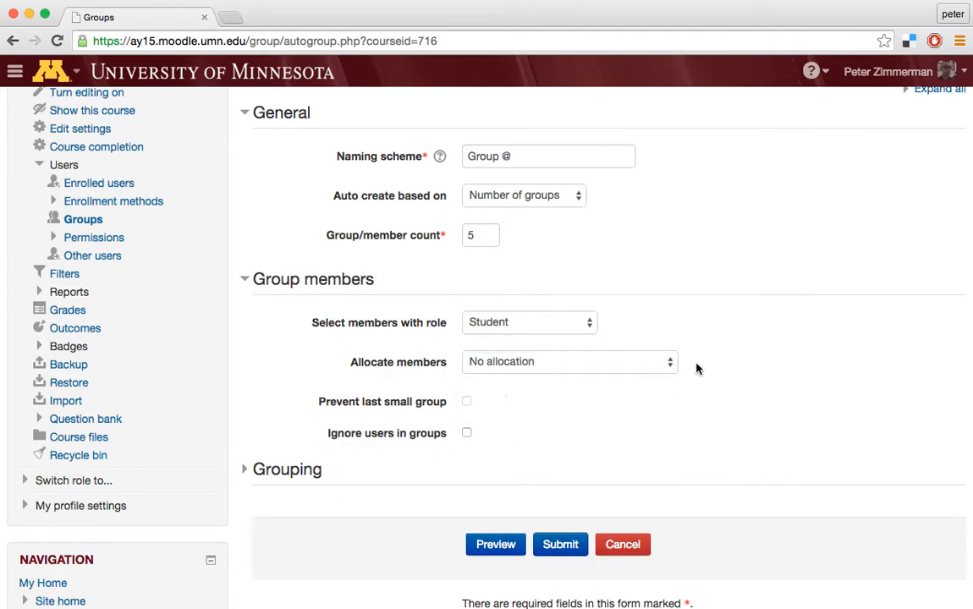
scroll(690, 370, down, 1)
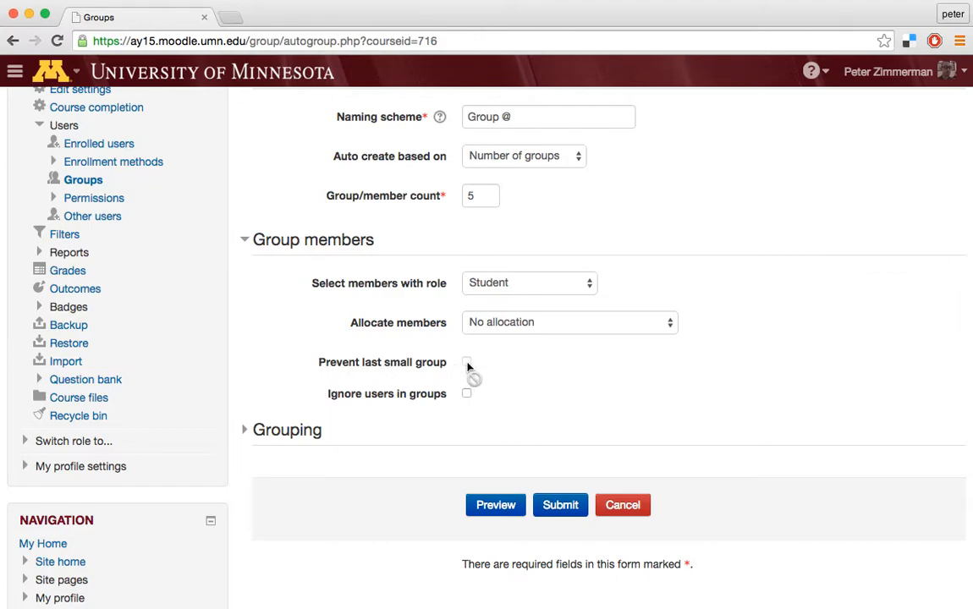
Try random allocation, then alphabetical by first name, last name, and attempt to enable preventing the last small group.
click(617, 322)
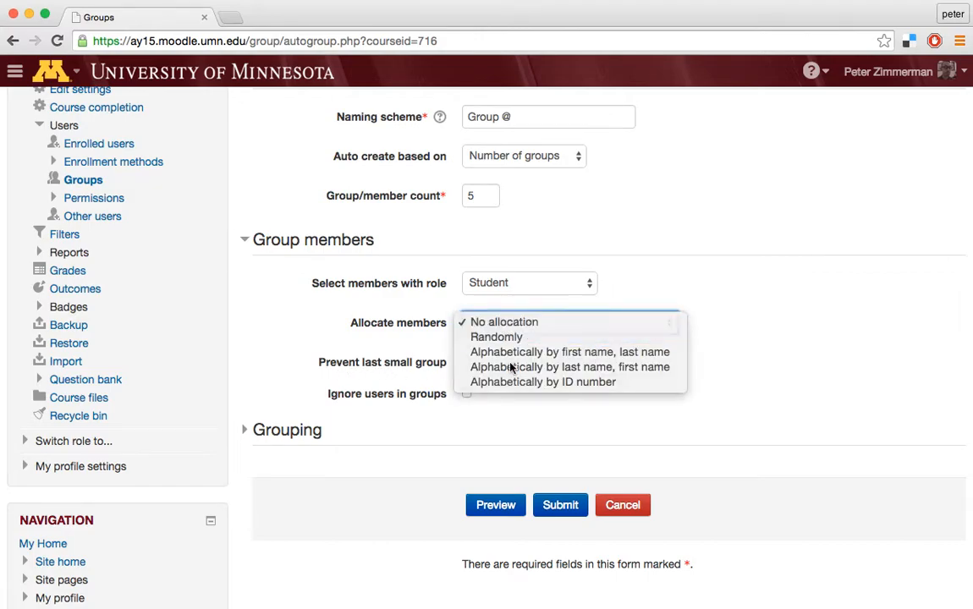
click(496, 337)
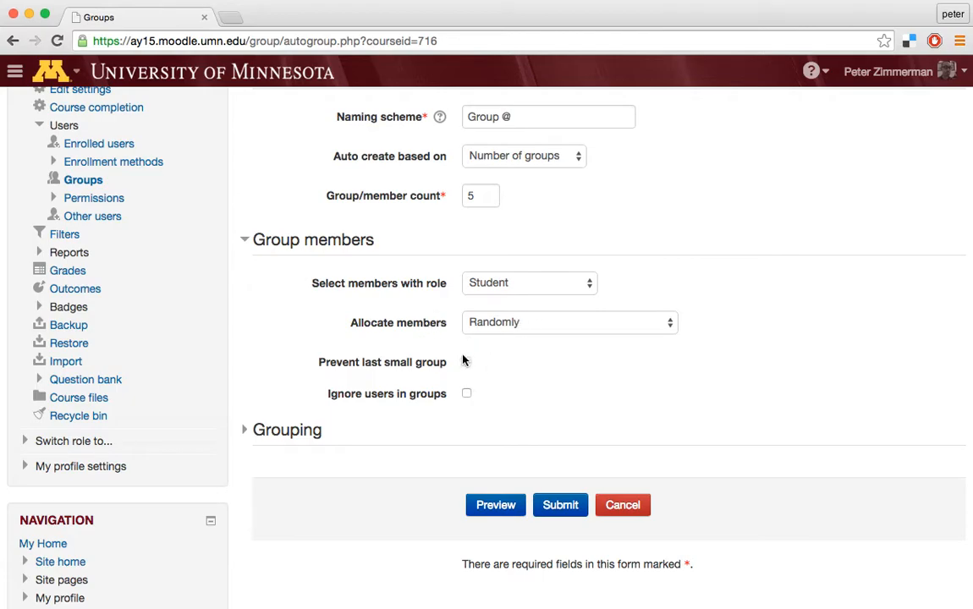
click(546, 324)
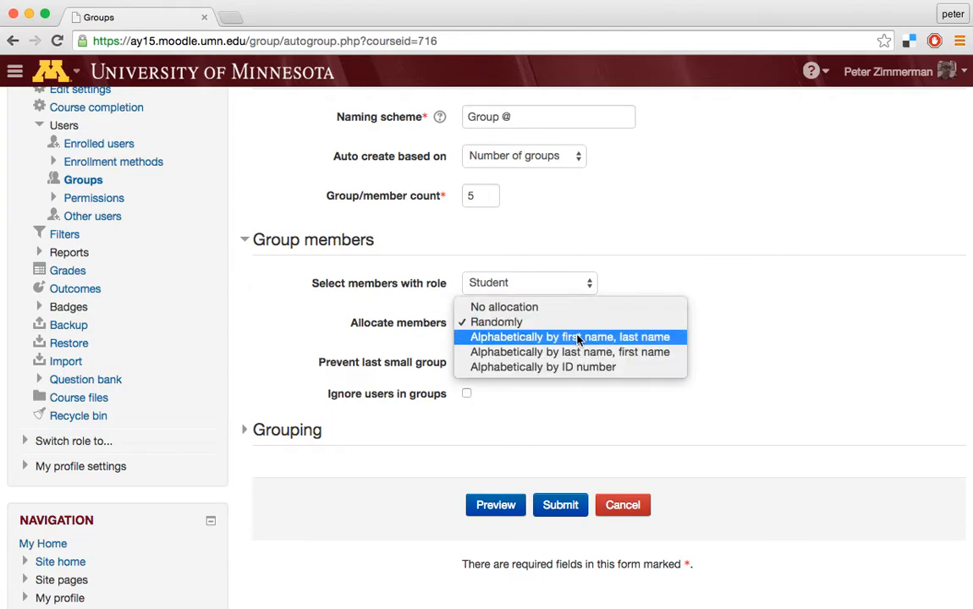
click(578, 337)
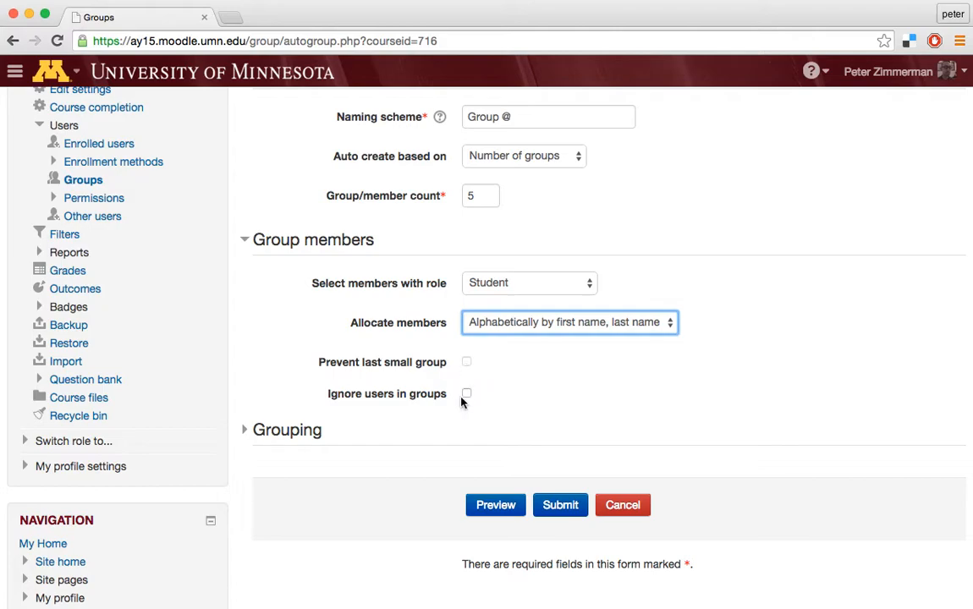
click(475, 365)
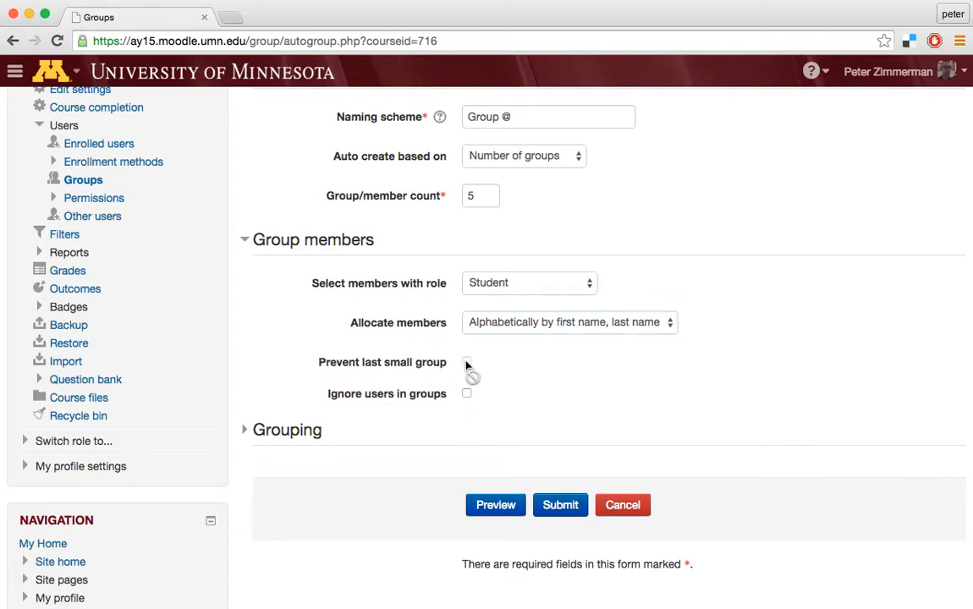
Set the member allocation back to Randomly.
click(655, 323)
click(533, 307)
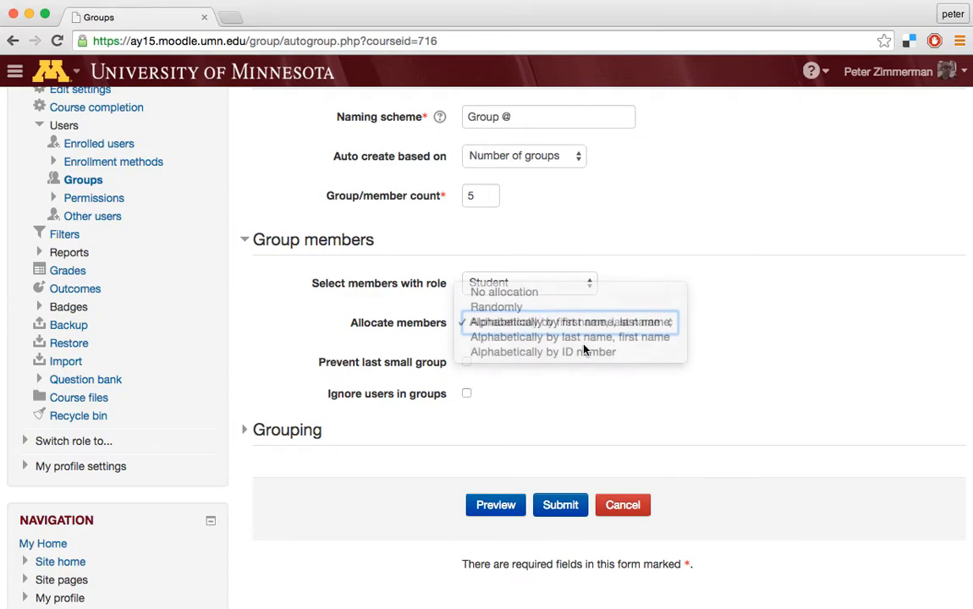
Expand the grouping settings and assign the auto-created groups to a new grouping.
scroll(668, 402, down, 2)
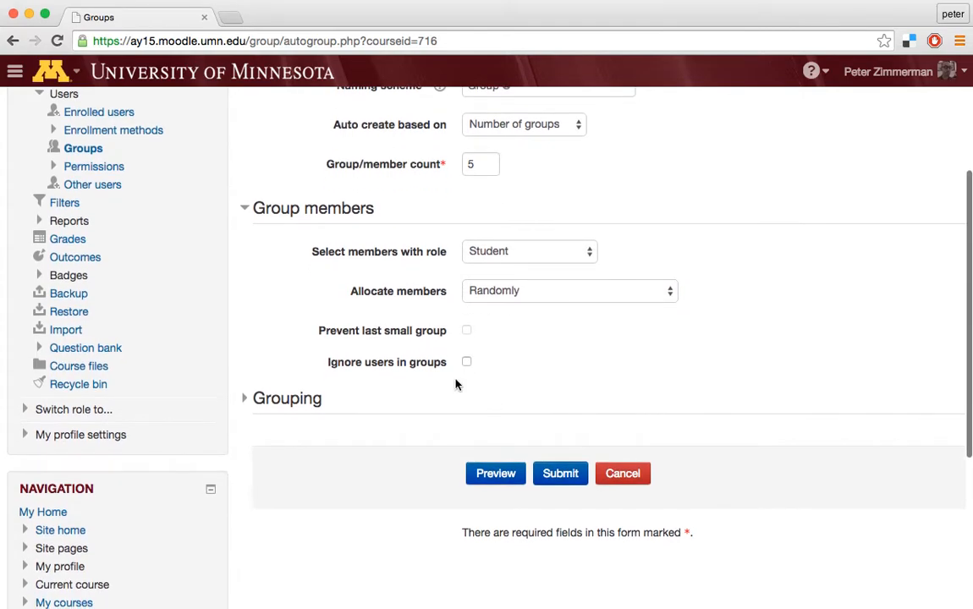
click(268, 408)
scroll(653, 403, down, 2)
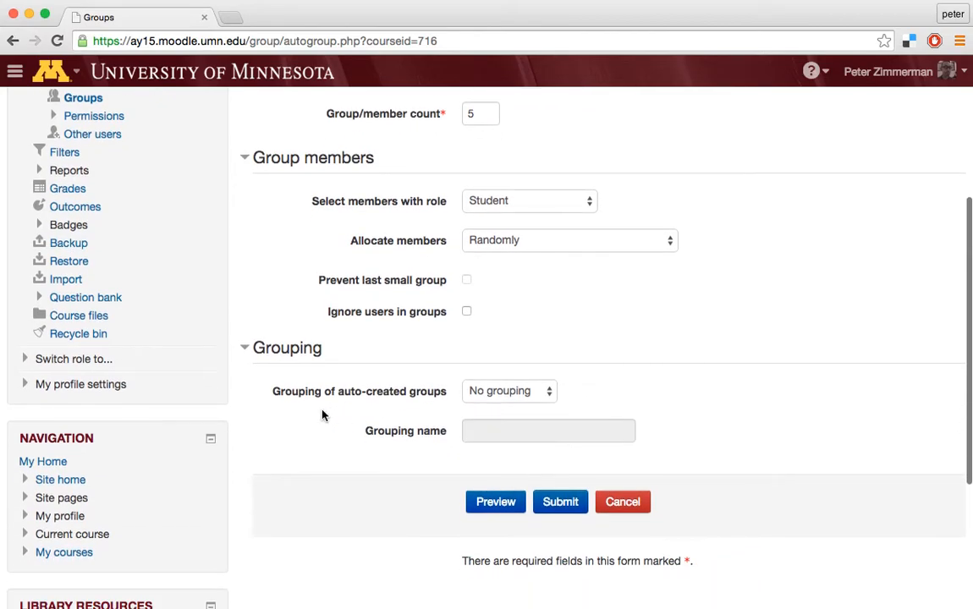
click(547, 391)
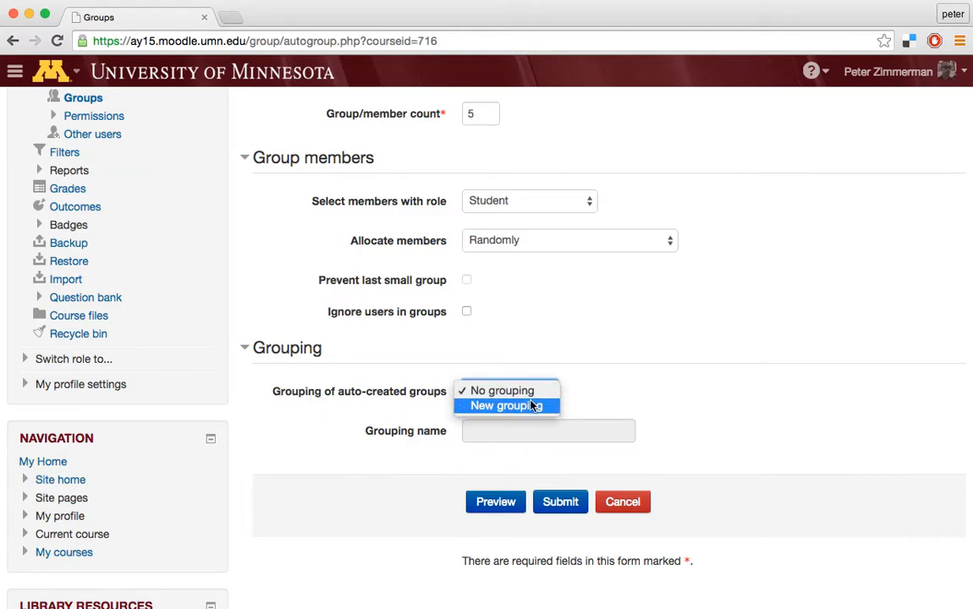
click(533, 406)
Name the new grouping "A through E".
click(532, 429)
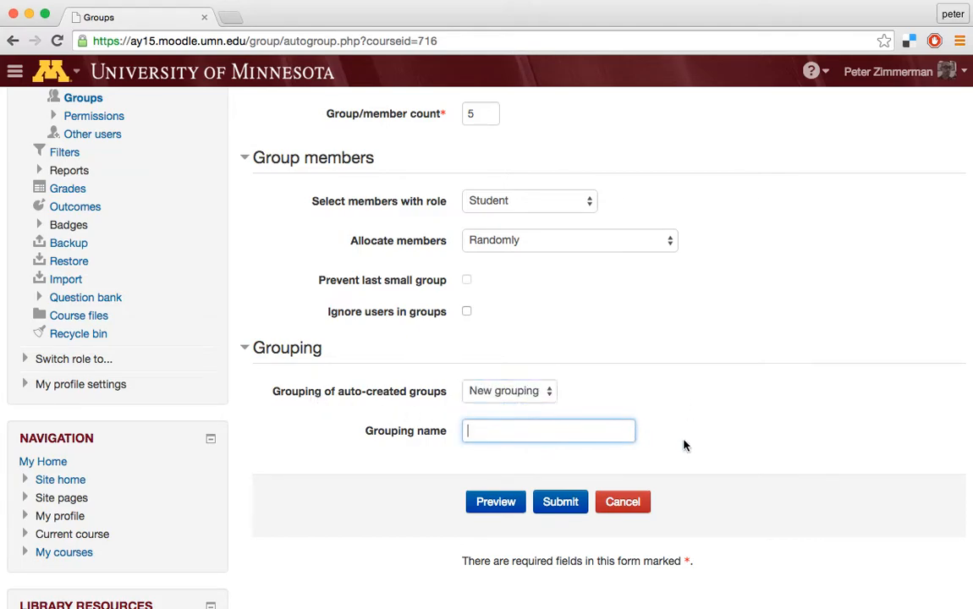
scroll(700, 428, up, 2)
scroll(698, 428, down, 1)
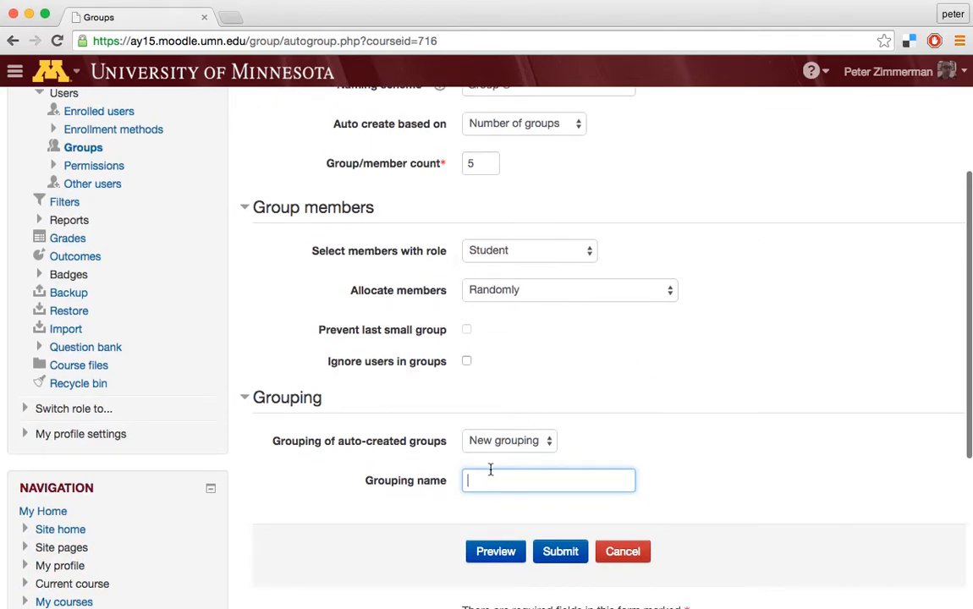
text(A through)
text( #)
key(BackSpace)
text(E)
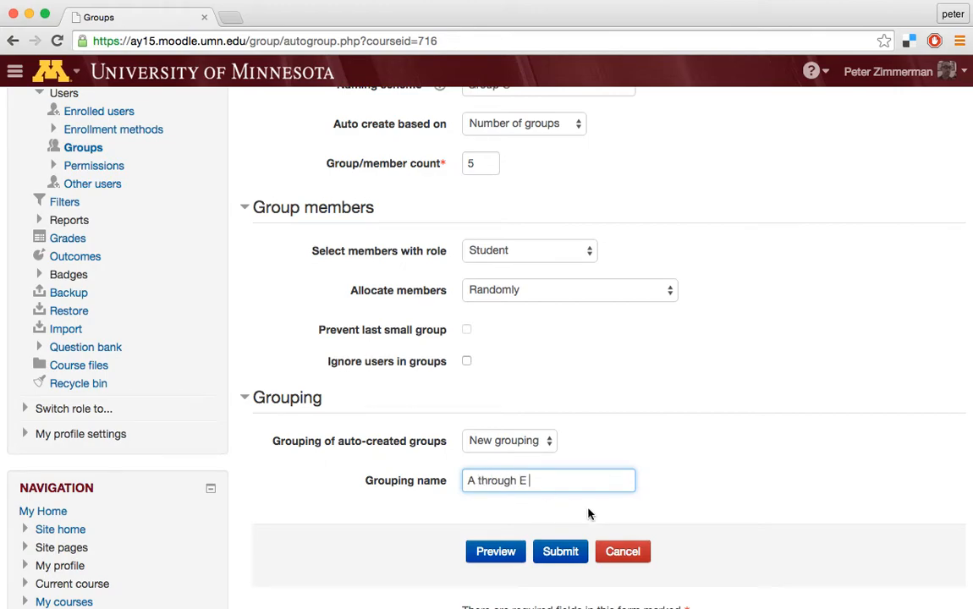
Preview the randomly created groups and review the returned form.
scroll(569, 506, down, 2)
click(509, 503)
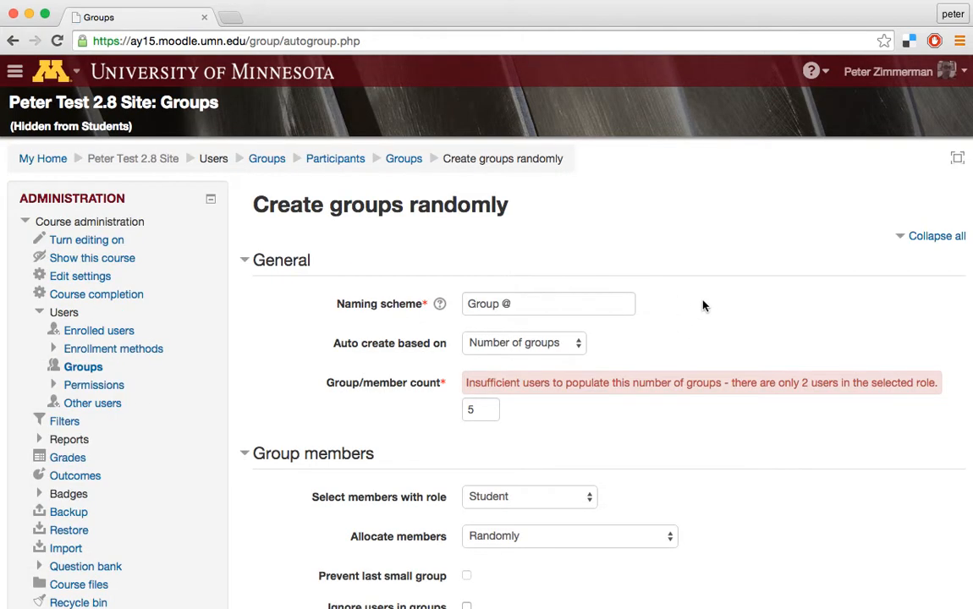
scroll(700, 307, down, 3)
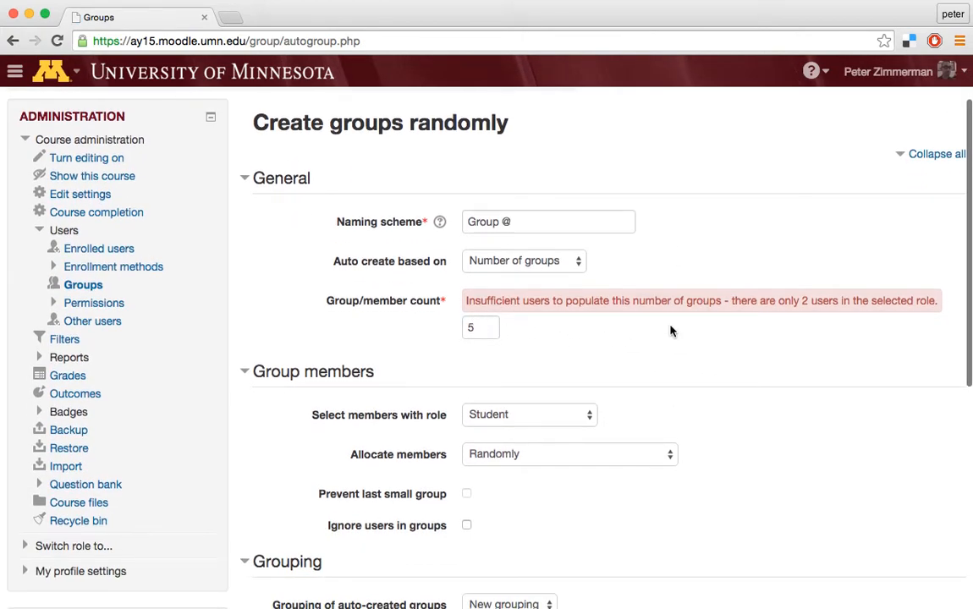
scroll(788, 319, down, 3)
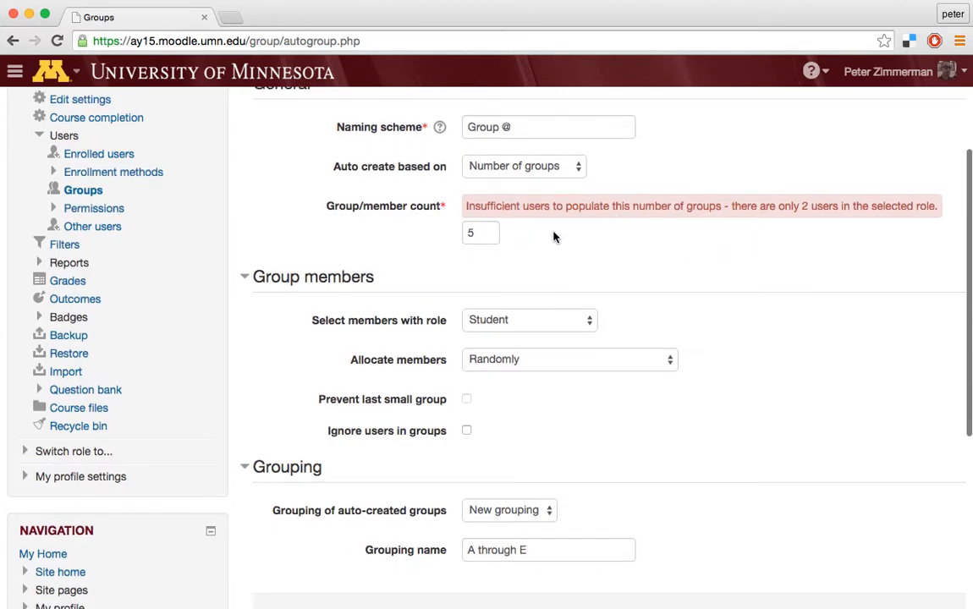
Set the member allocation for the auto-created groups to No allocation.
click(665, 360)
click(604, 343)
click(728, 300)
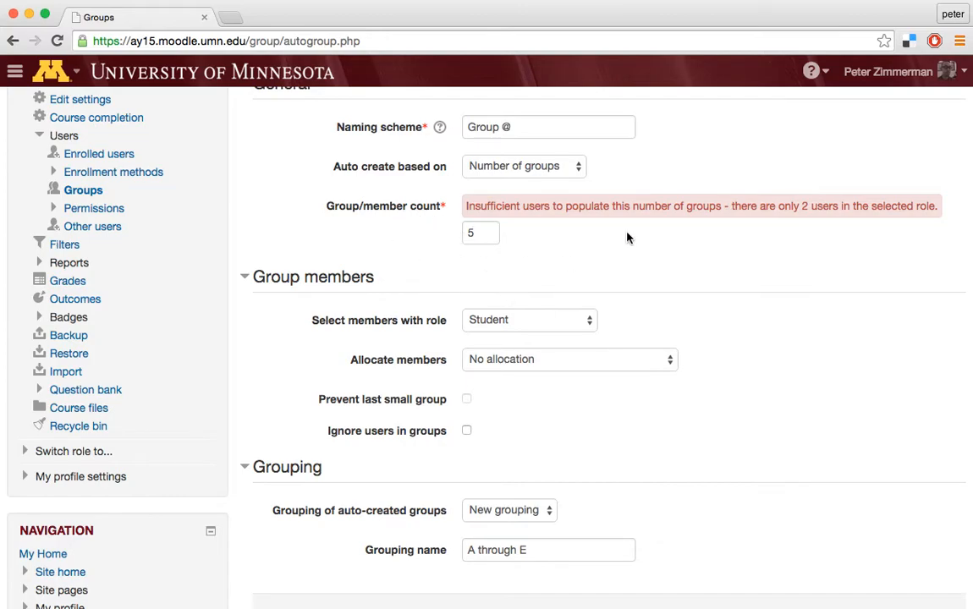
Preview the groups with the changed allocation setting and examine the groups preview.
scroll(727, 313, down, 5)
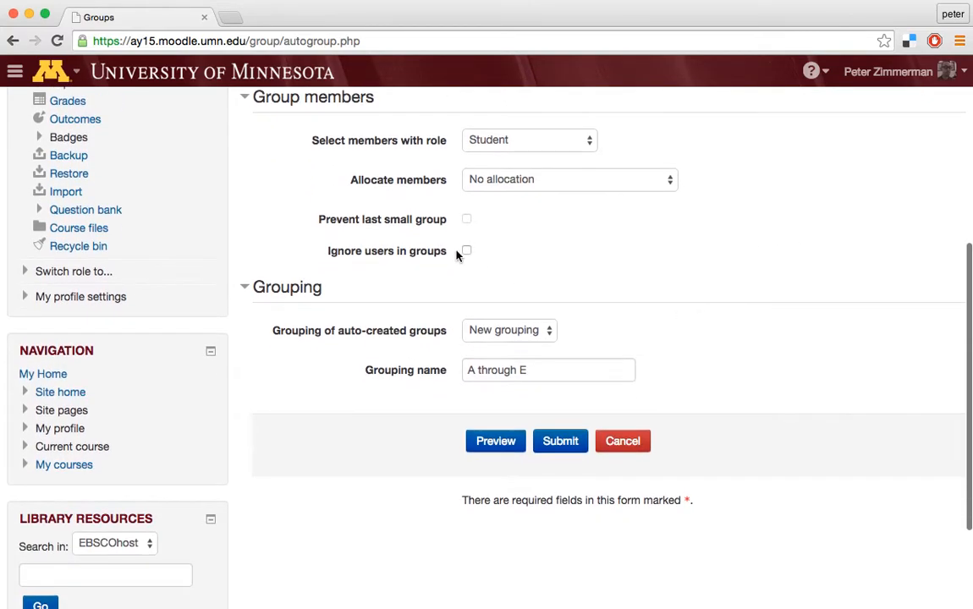
click(508, 441)
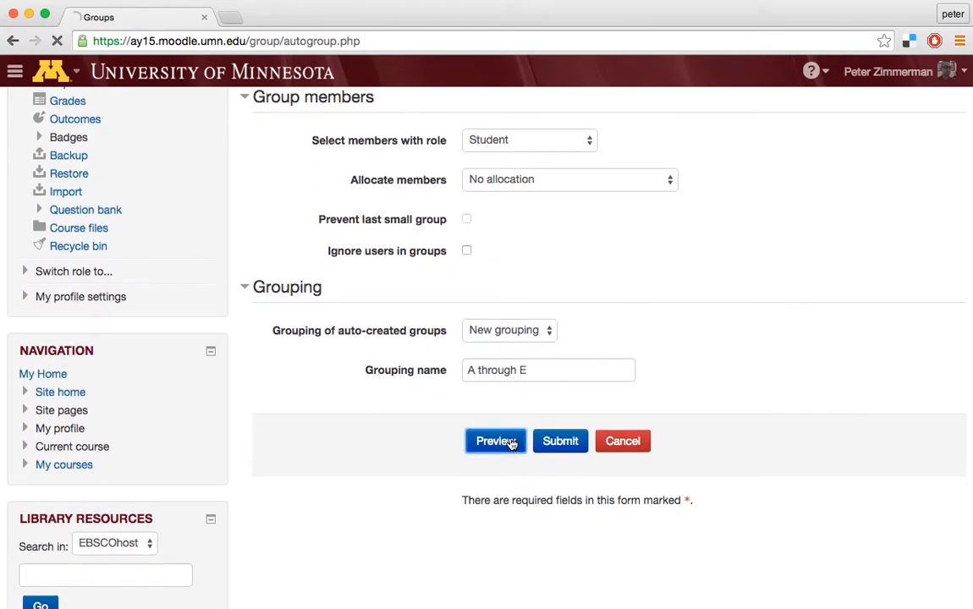
scroll(705, 335, down, 7)
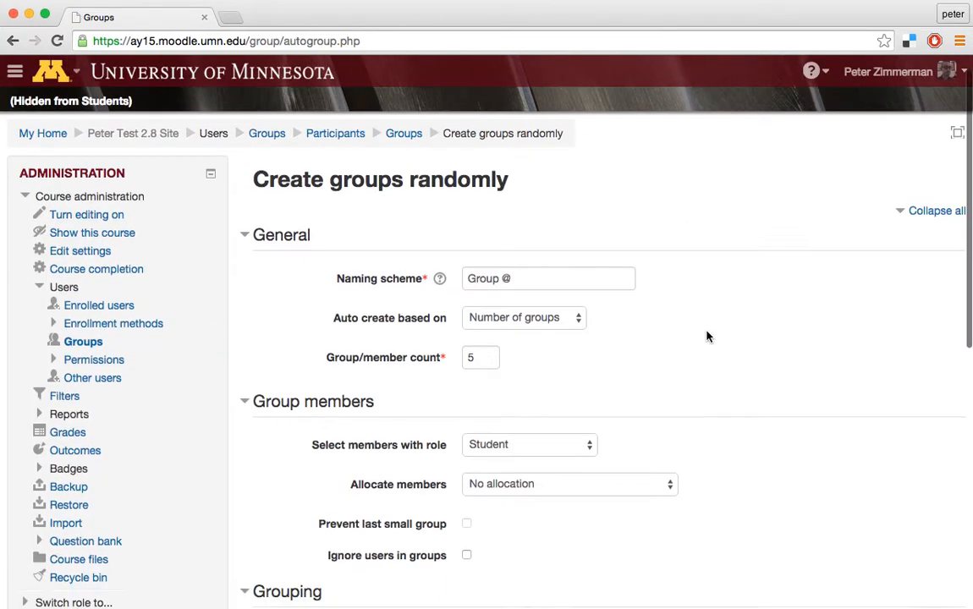
scroll(707, 335, down, 6)
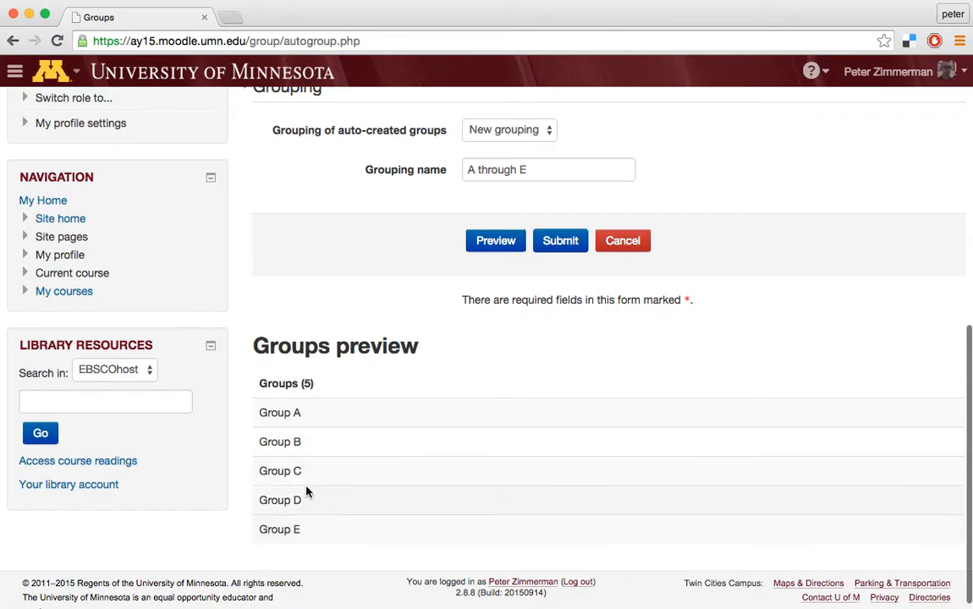
Submit the form to create the groups, and open the course's groupings list.
scroll(643, 409, up, 2)
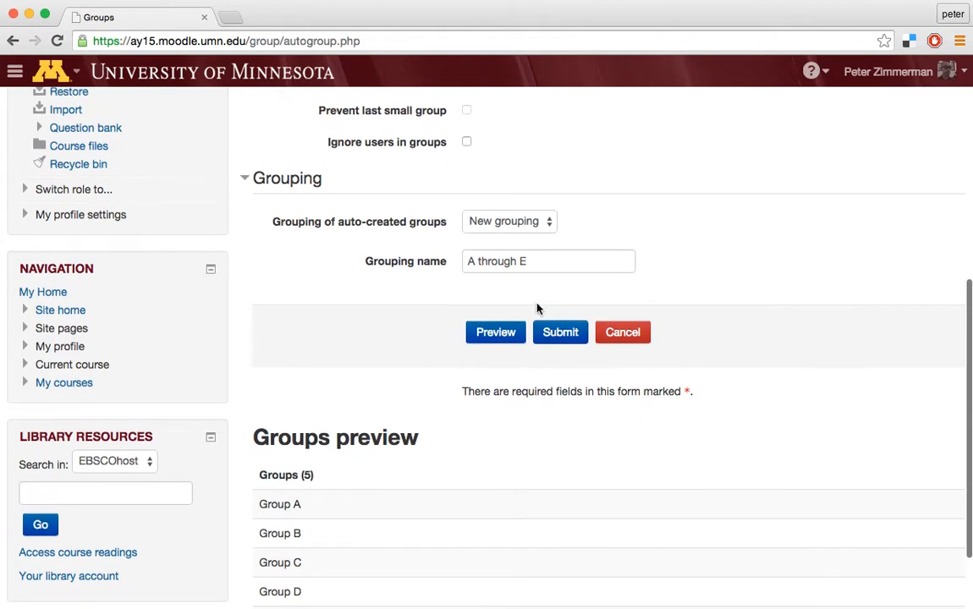
click(563, 334)
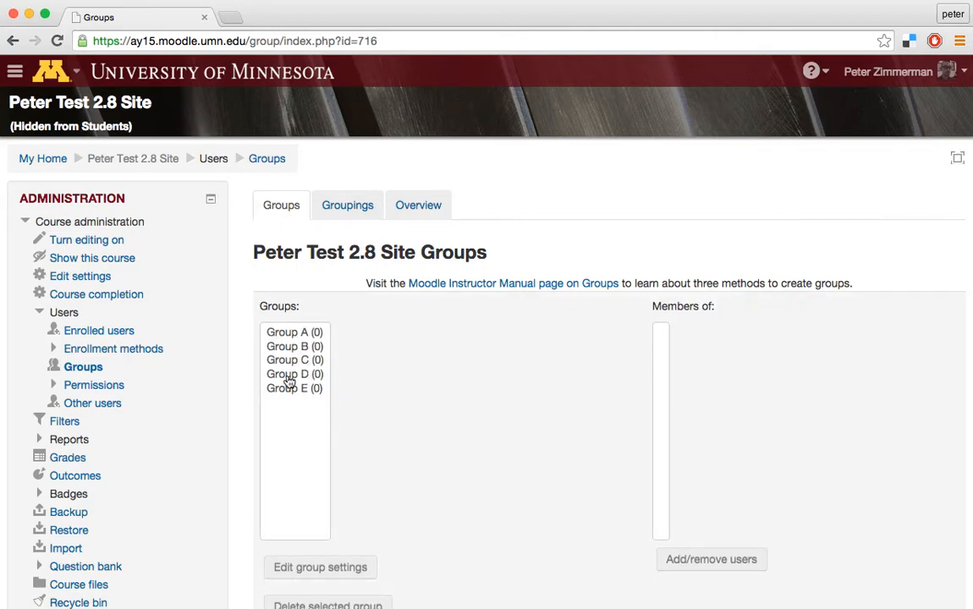
click(365, 210)
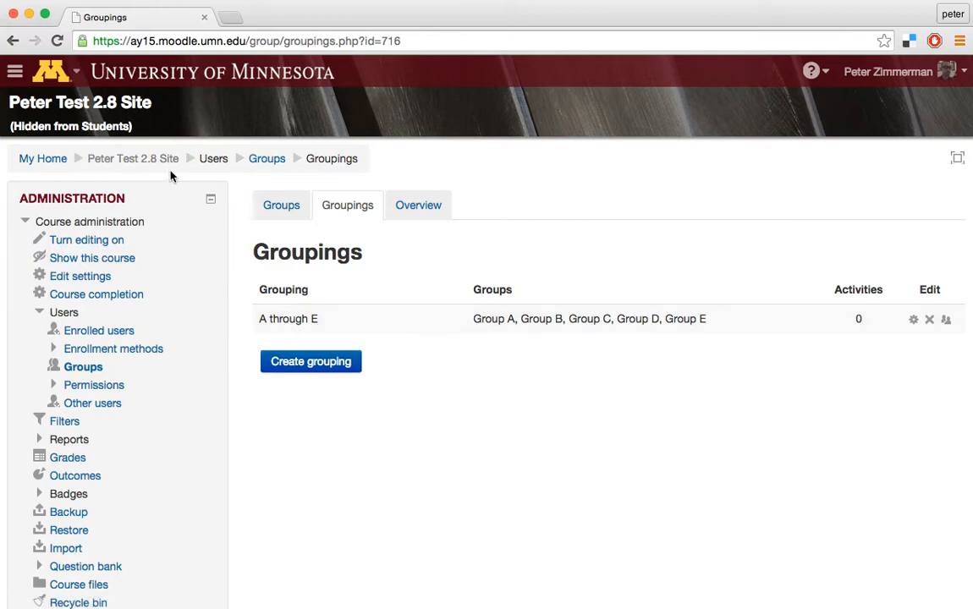
Return to the course main page and turn editing on.
scroll(649, 290, down, 10)
scroll(650, 289, up, 10)
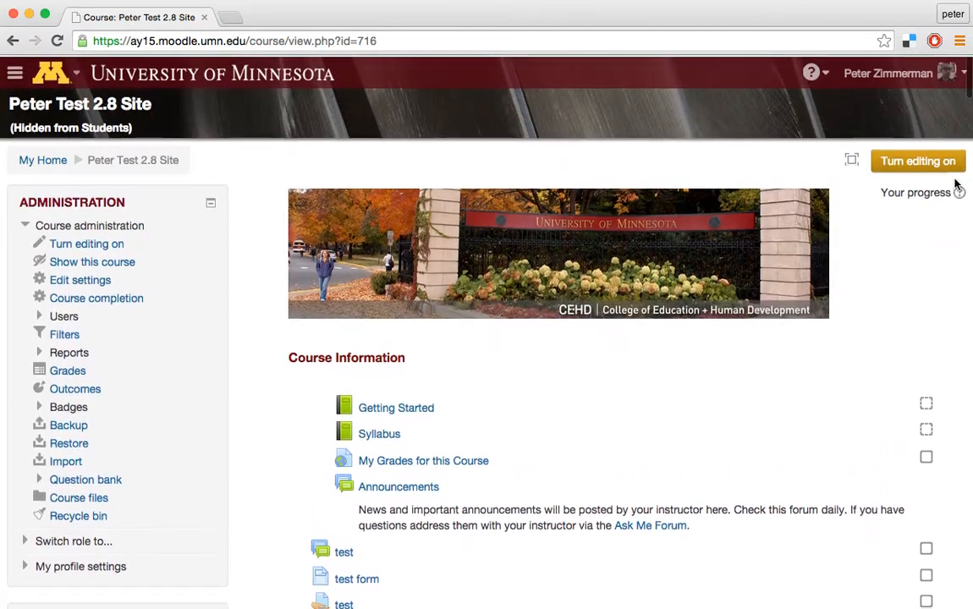
click(930, 166)
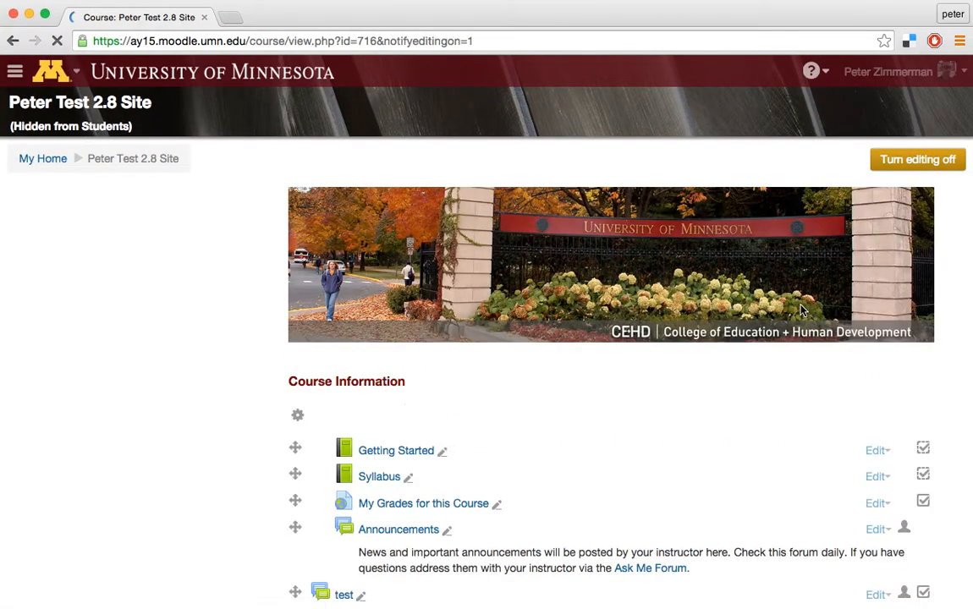
Add a new Assignment activity to the Course Information section.
scroll(767, 316, down, 3)
scroll(768, 316, down, 5)
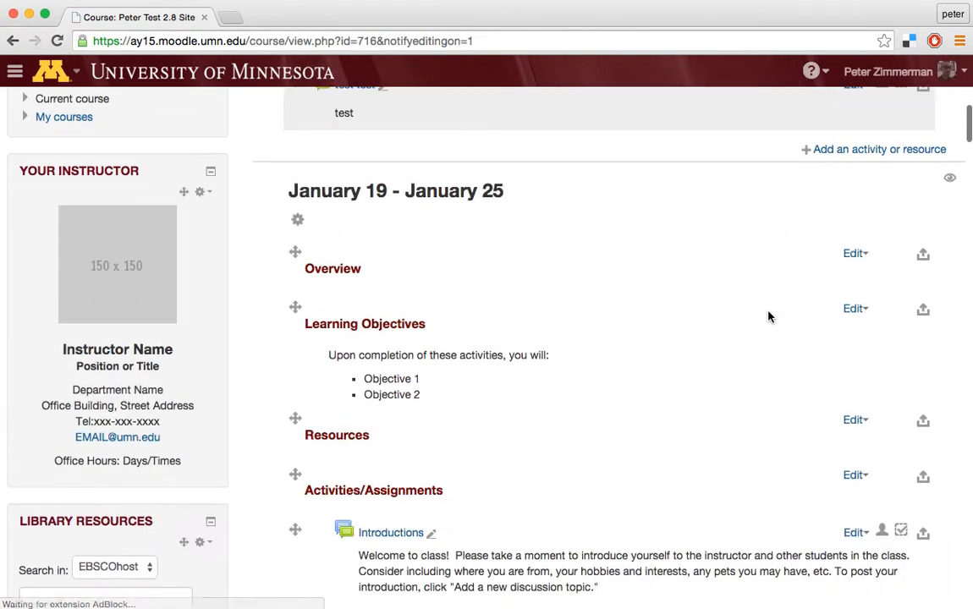
scroll(768, 316, up, 2)
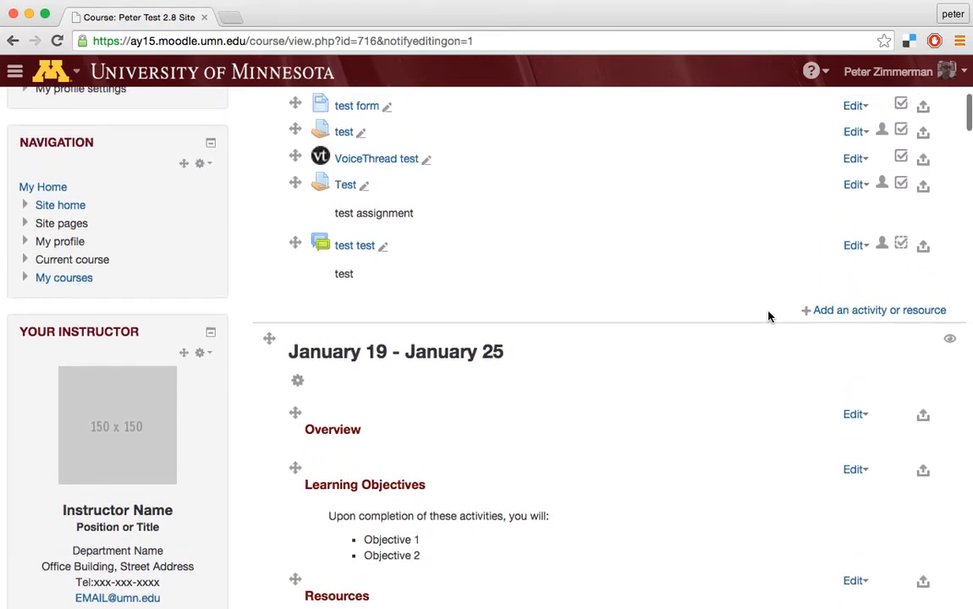
click(893, 313)
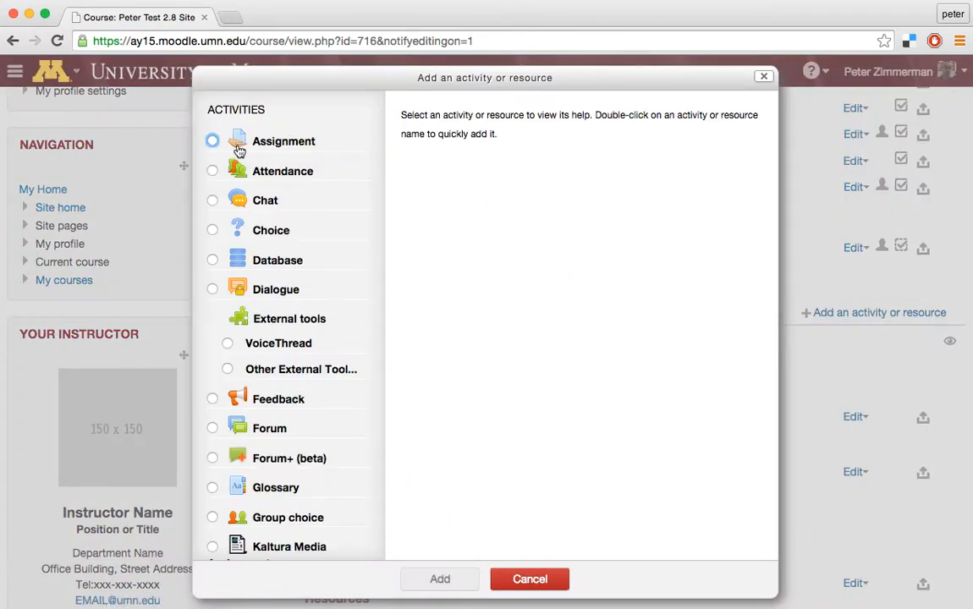
click(212, 142)
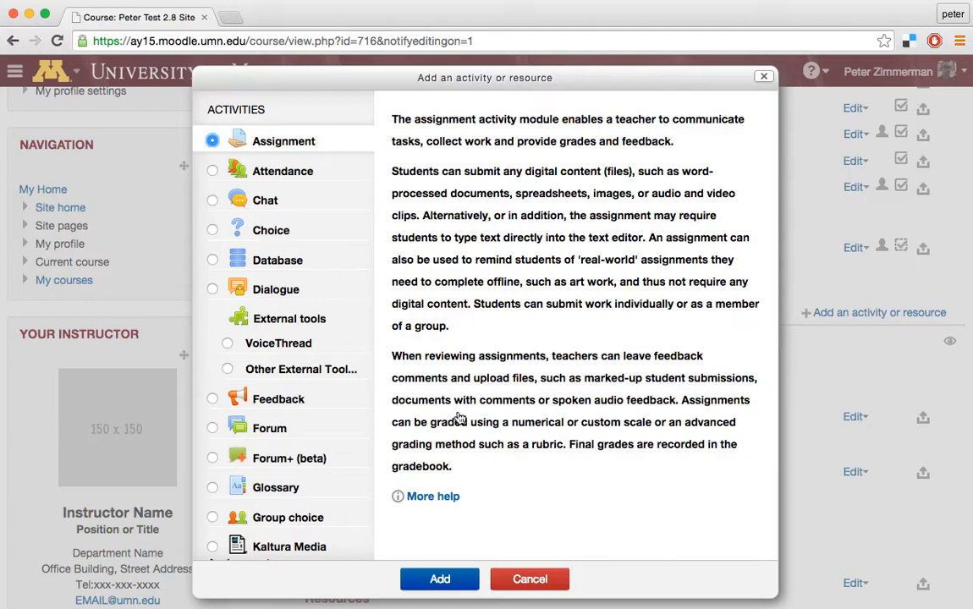
click(441, 582)
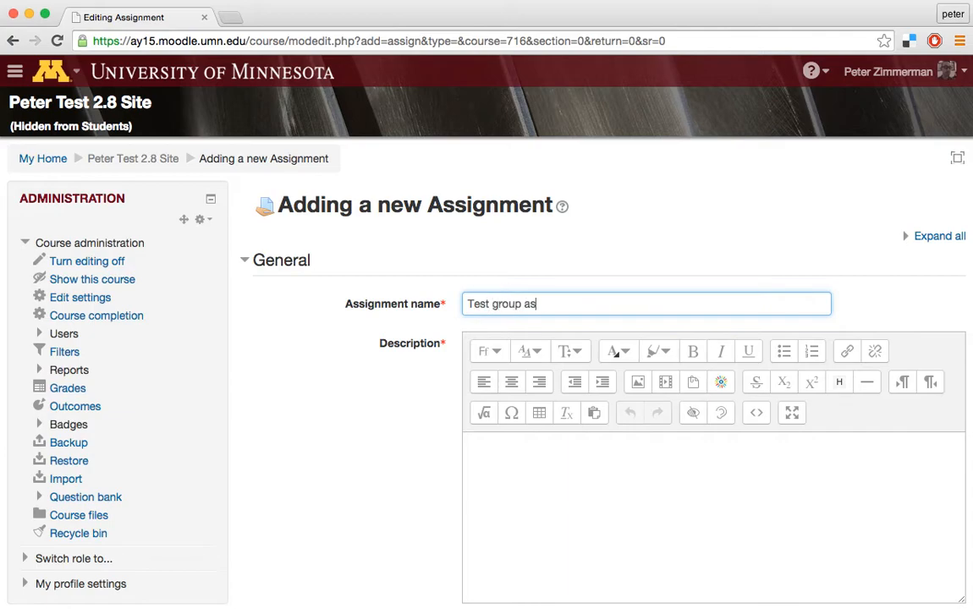
Name the assignment "Test group assignment" and enter "description" as its description.
click(618, 497)
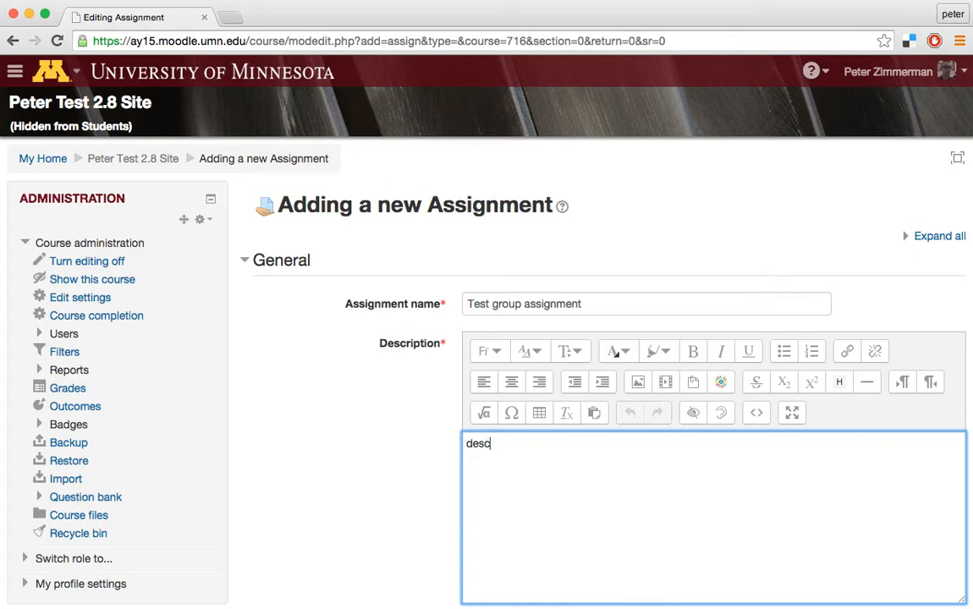
scroll(532, 413, down, 10)
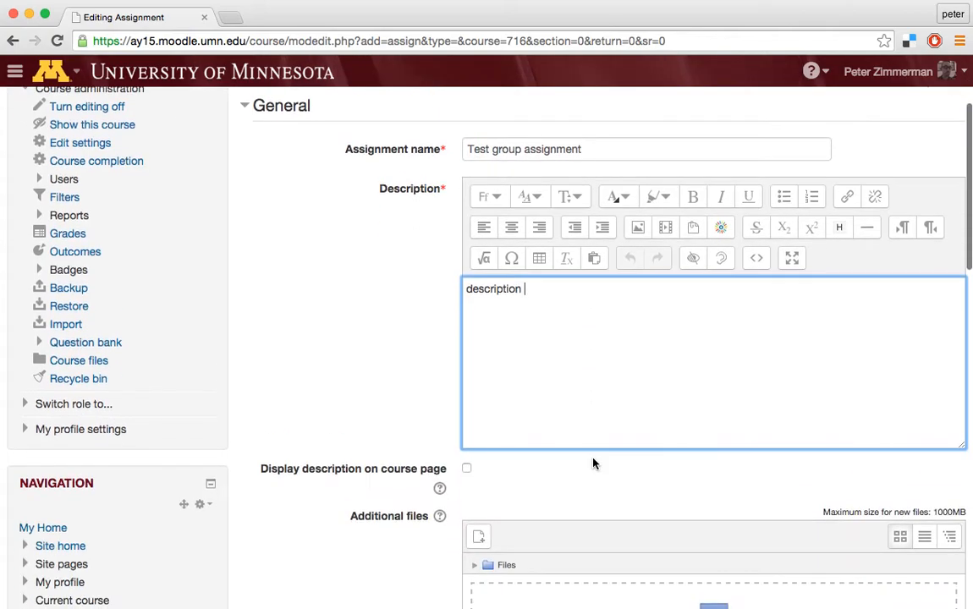
Expand the group submission settings and set Students submit in groups to Yes.
scroll(551, 381, down, 2)
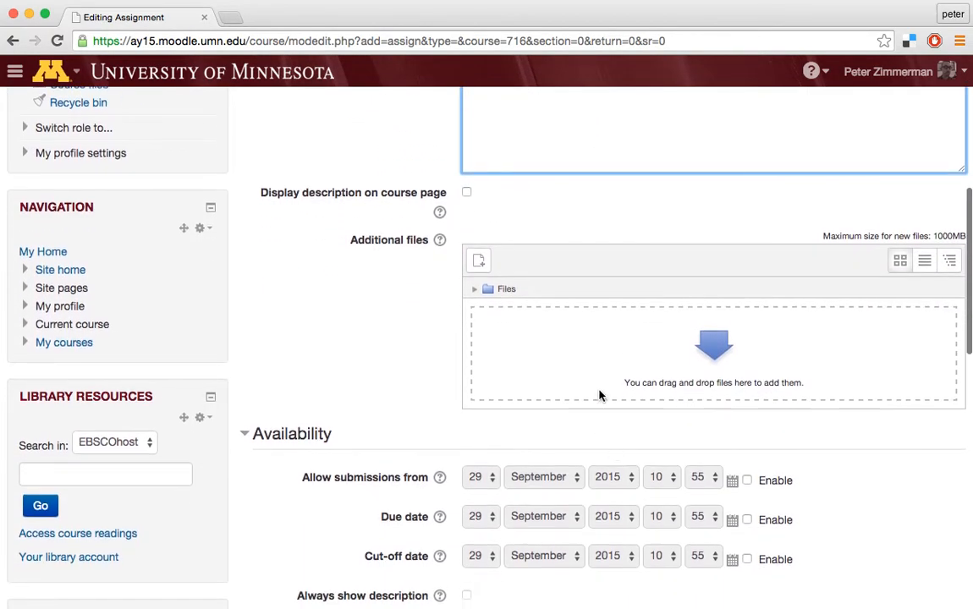
scroll(465, 377, down, 2)
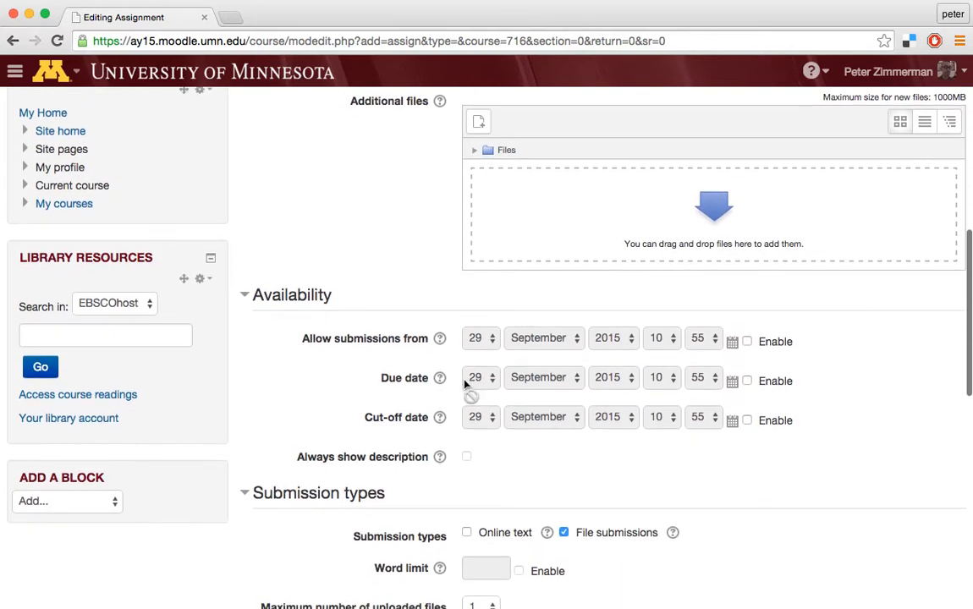
scroll(474, 443, down, 4)
scroll(528, 415, down, 6)
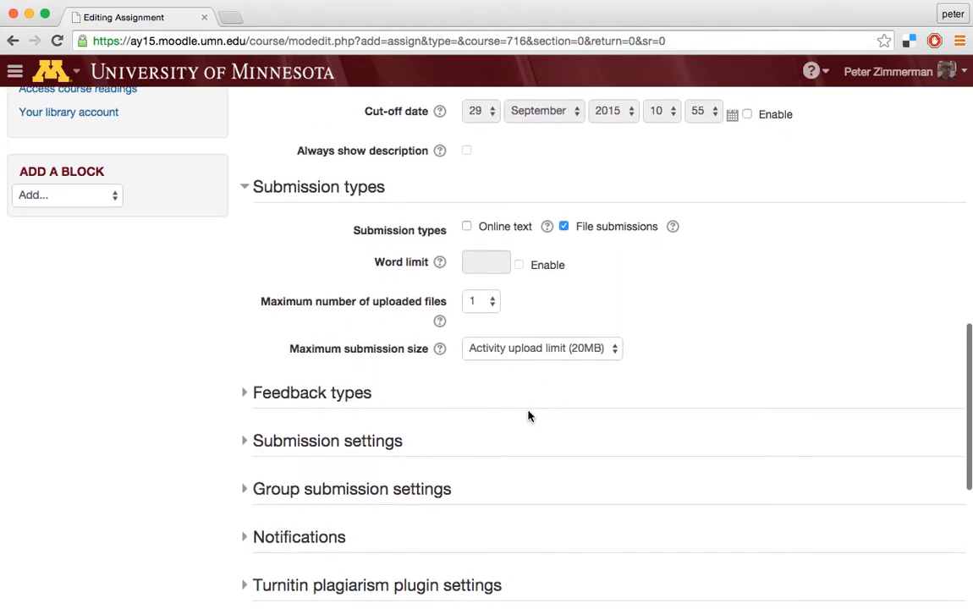
click(348, 369)
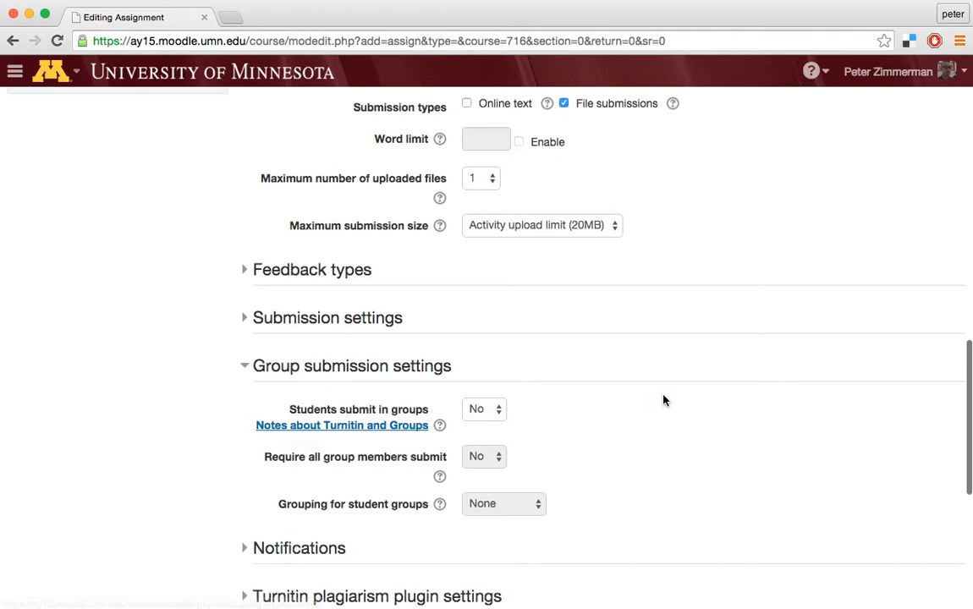
scroll(664, 399, down, 3)
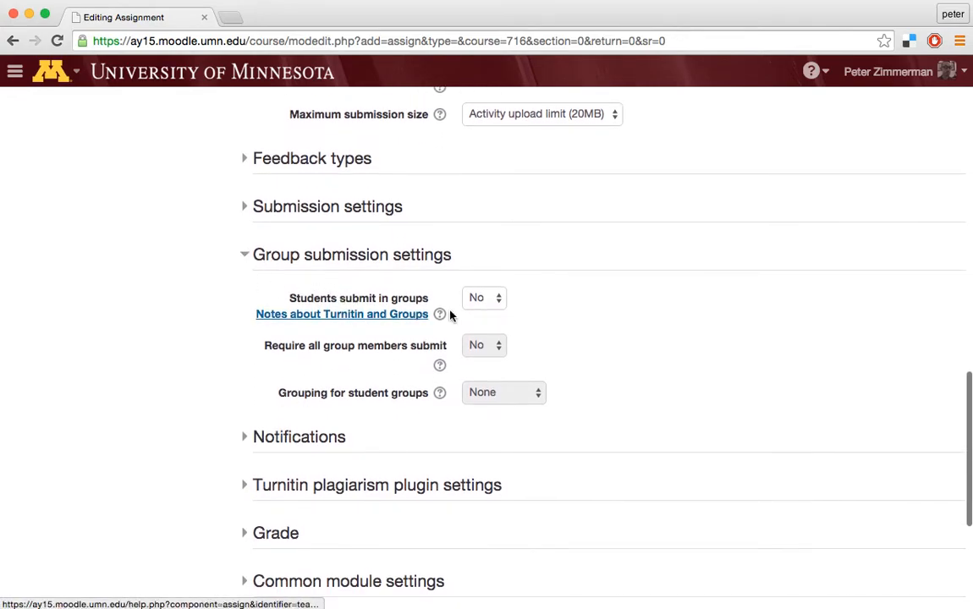
click(478, 300)
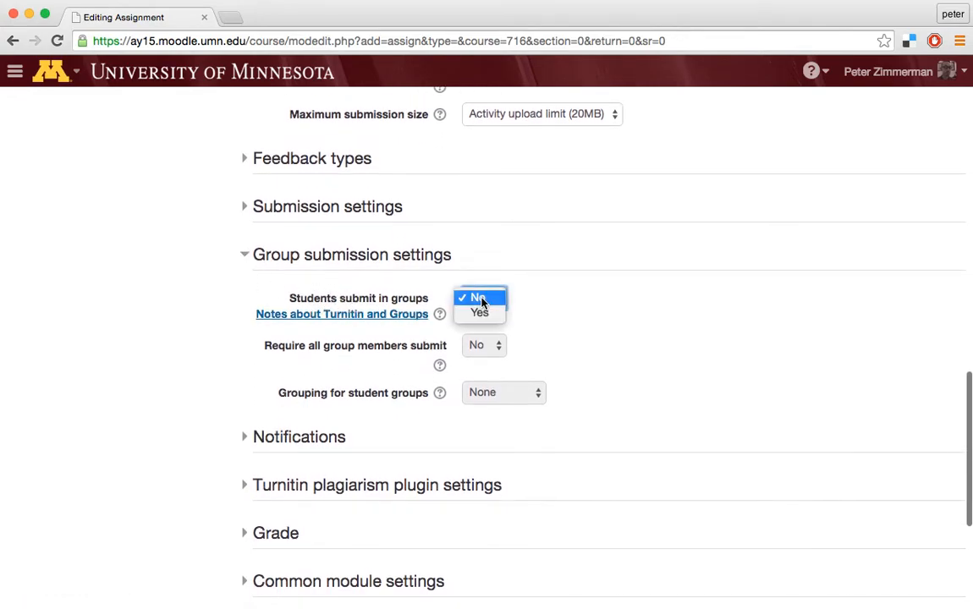
click(484, 310)
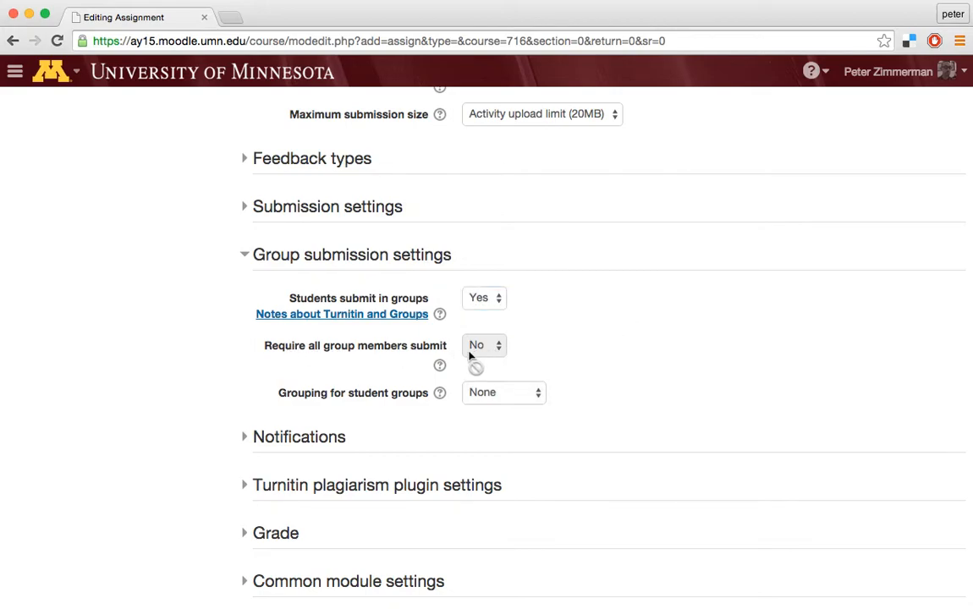
Read the help for the Require all group members submit setting and close it.
click(439, 366)
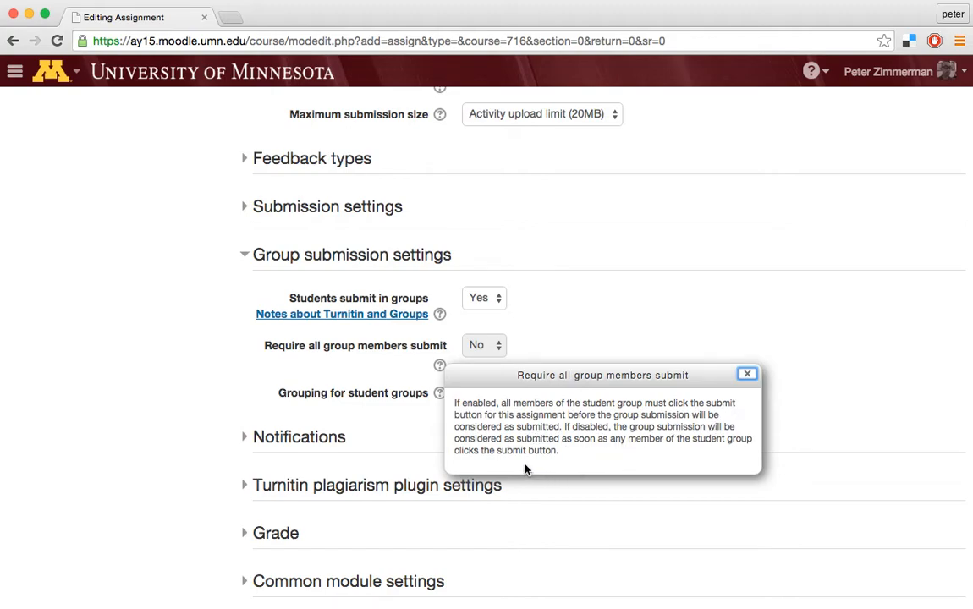
click(748, 375)
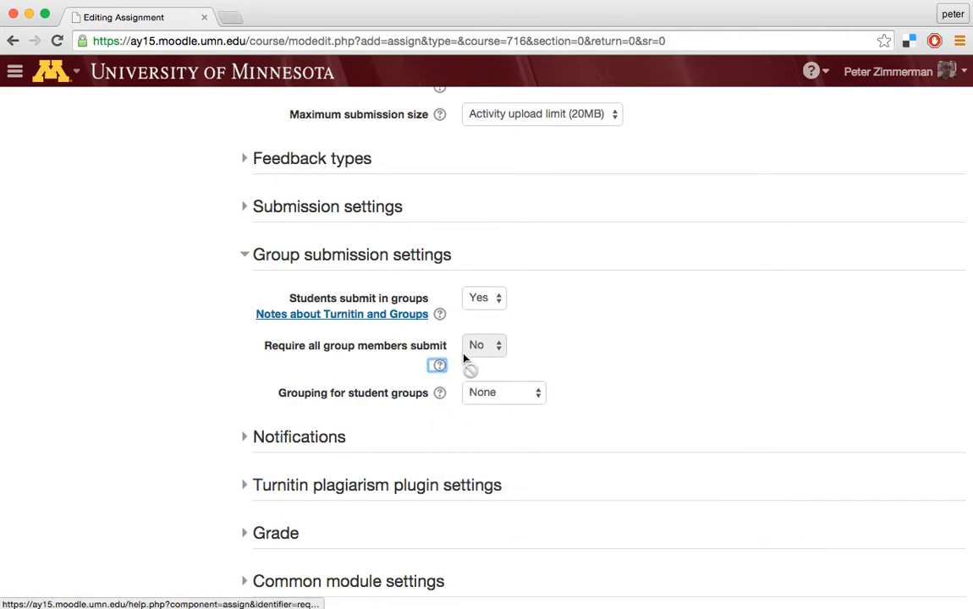
drag(441, 369, 466, 358)
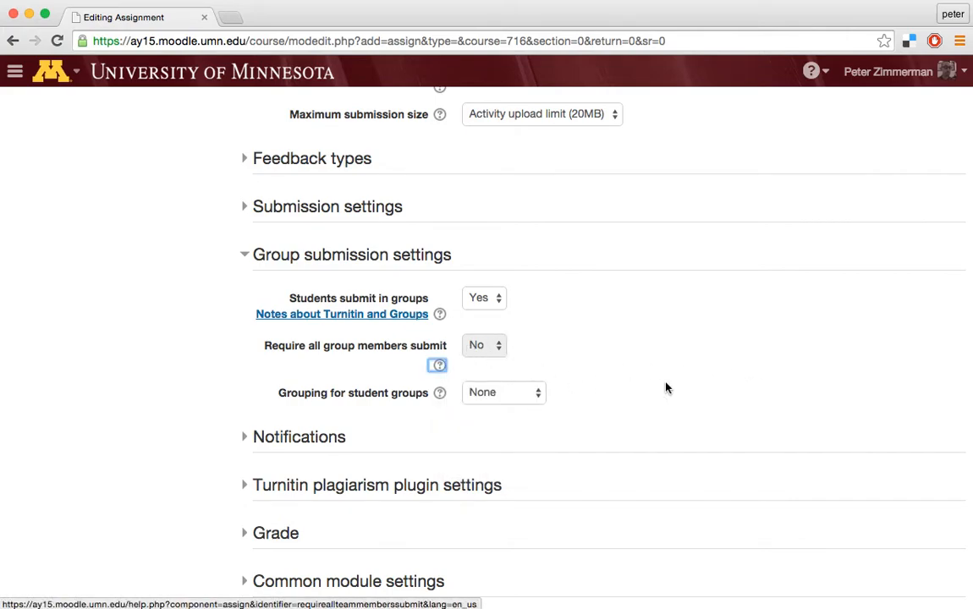
Set the grouping for student groups to "A through E".
scroll(592, 406, down, 2)
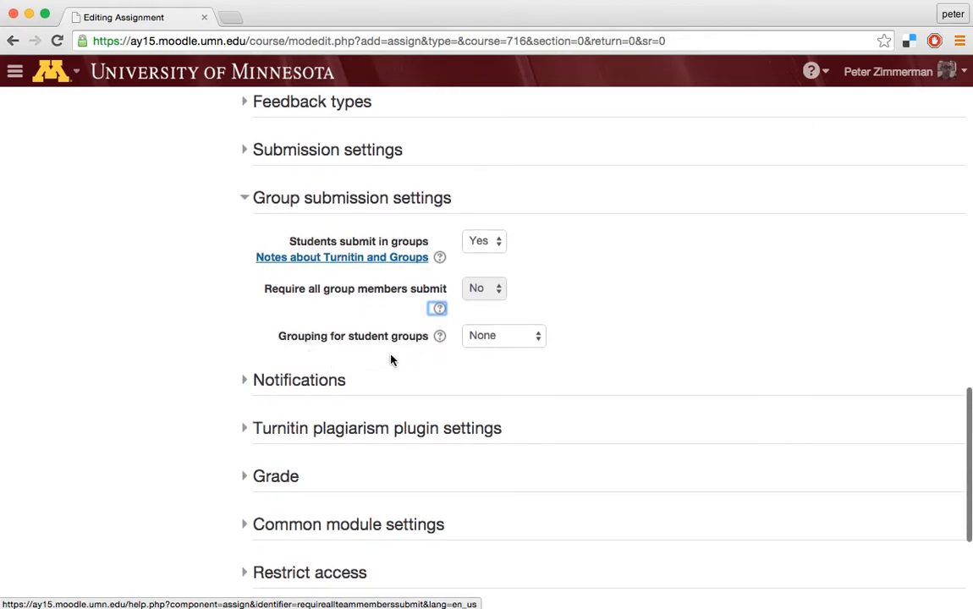
scroll(281, 333, up, 1)
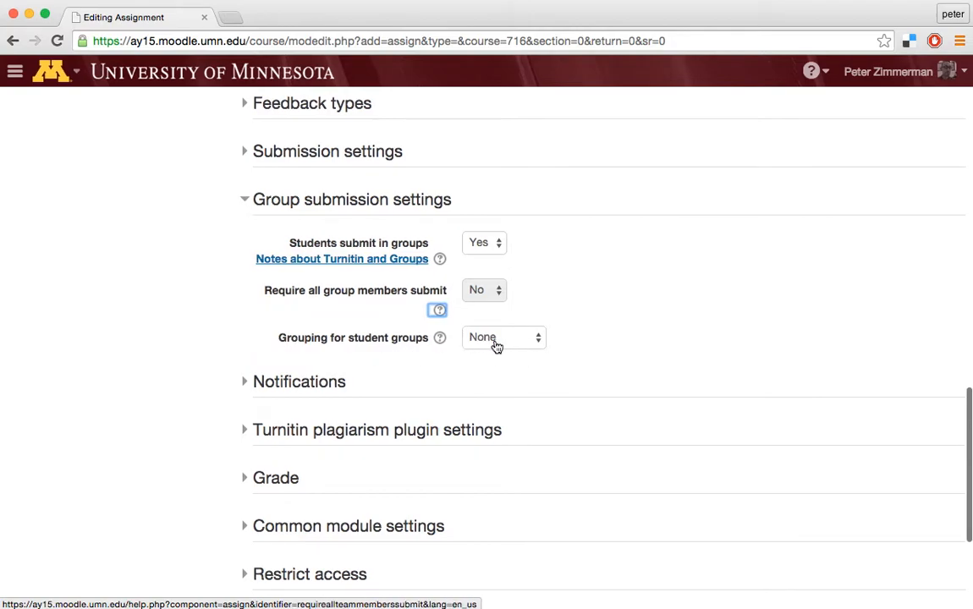
click(541, 339)
click(523, 353)
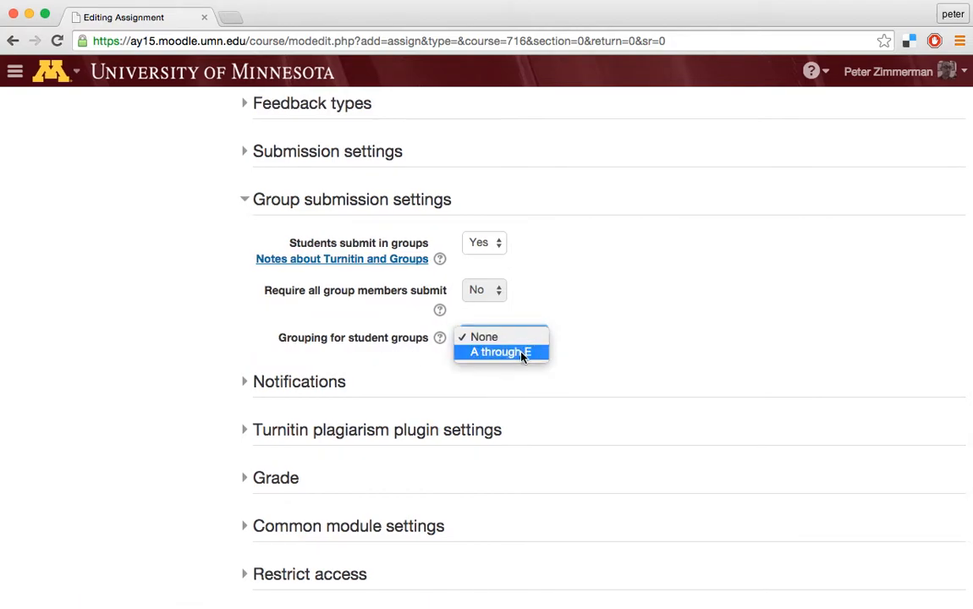
Review the assignment form's remaining sections, general details and group submission settings.
scroll(616, 346, down, 2)
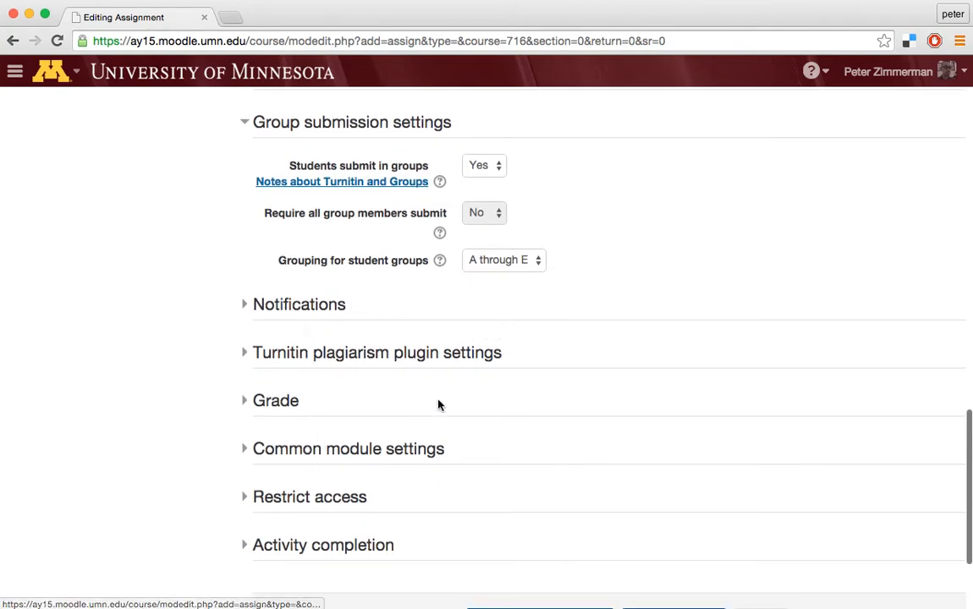
scroll(436, 406, down, 4)
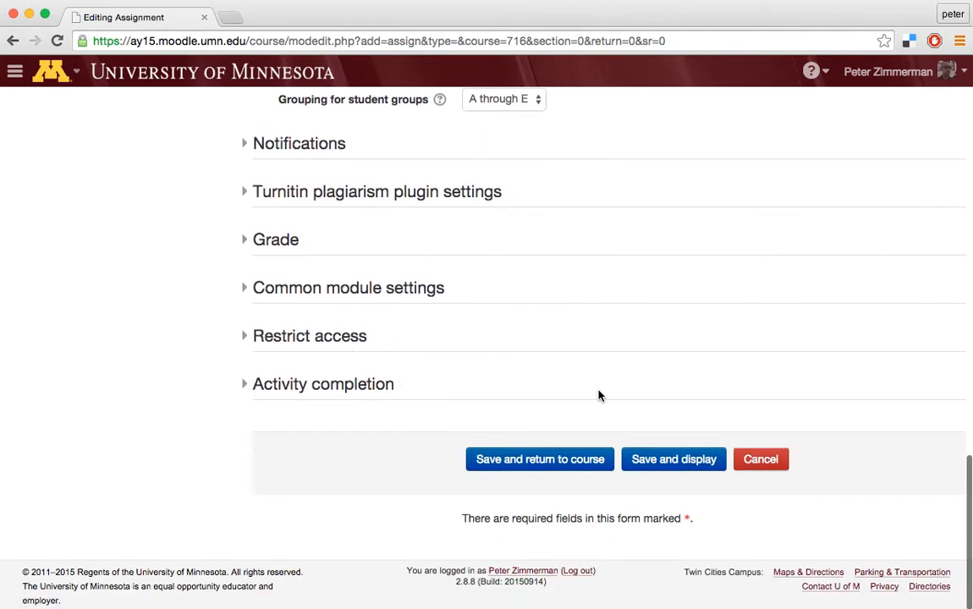
scroll(575, 327, up, 15)
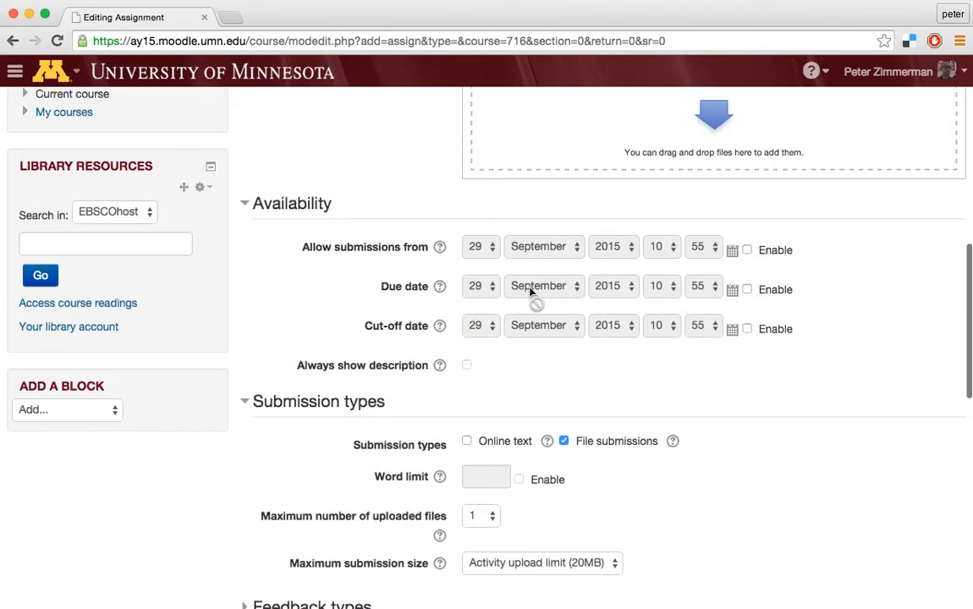
scroll(531, 292, up, 10)
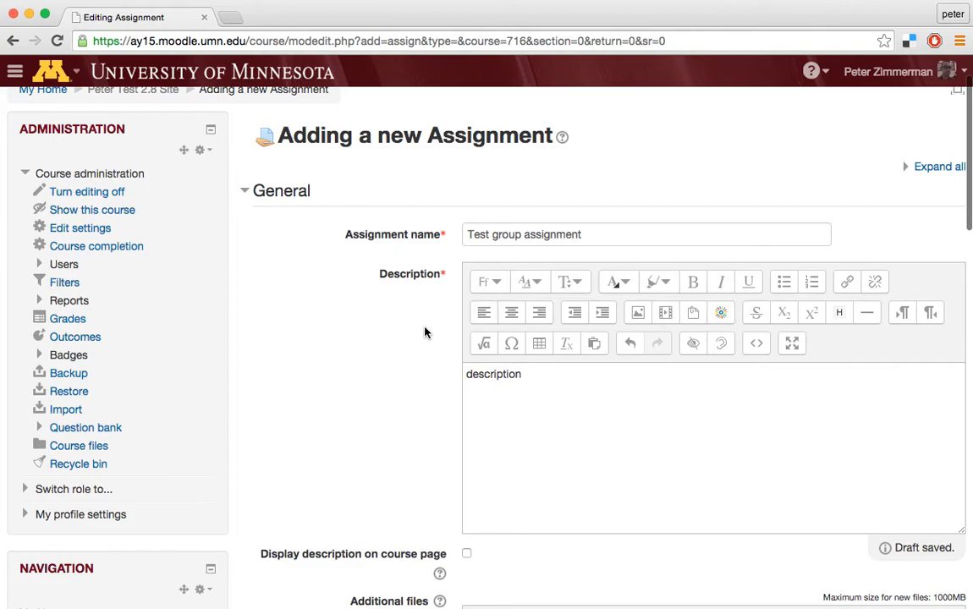
scroll(419, 330, down, 15)
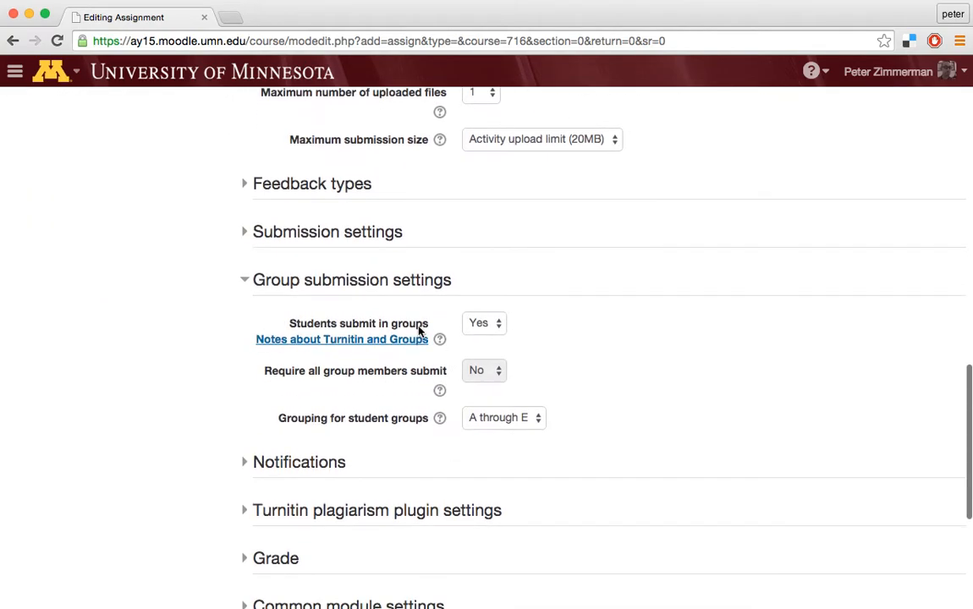
Save the new group assignment and return to the course page.
scroll(419, 330, down, 3)
scroll(419, 330, up, 3)
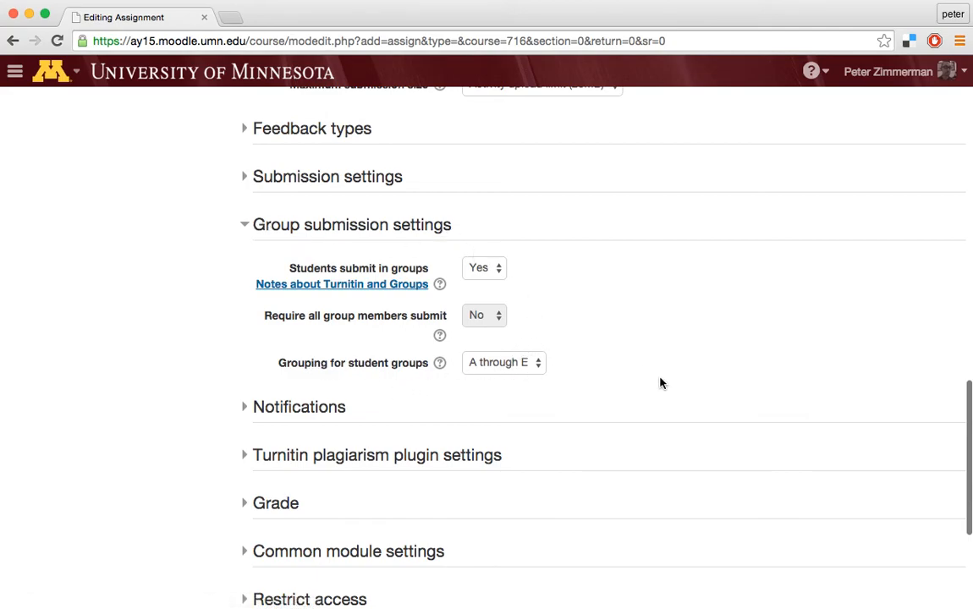
scroll(663, 383, down, 5)
click(577, 505)
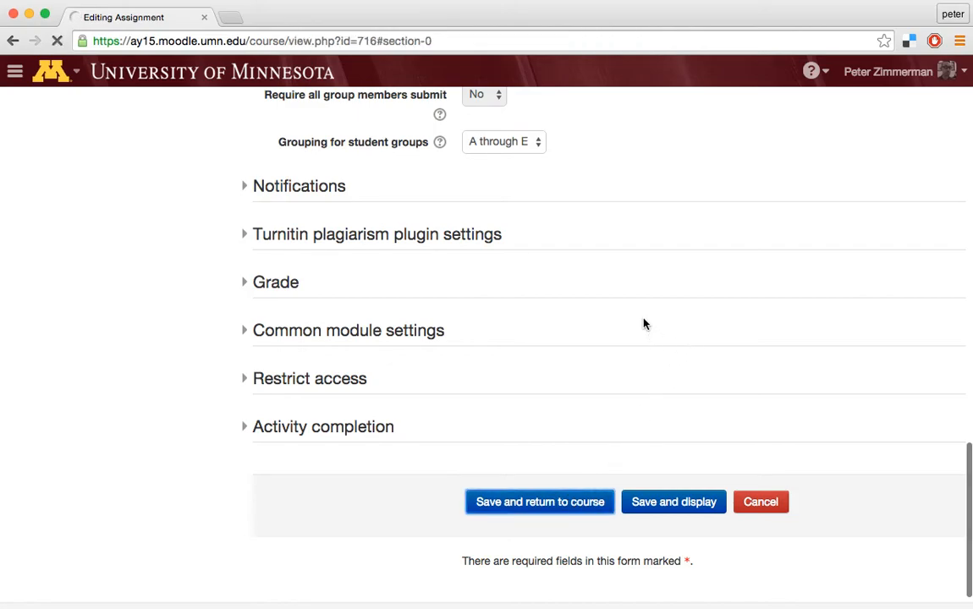
Open Test group assignment from the course page and examine its grading summary and submission status.
scroll(655, 354, down, 3)
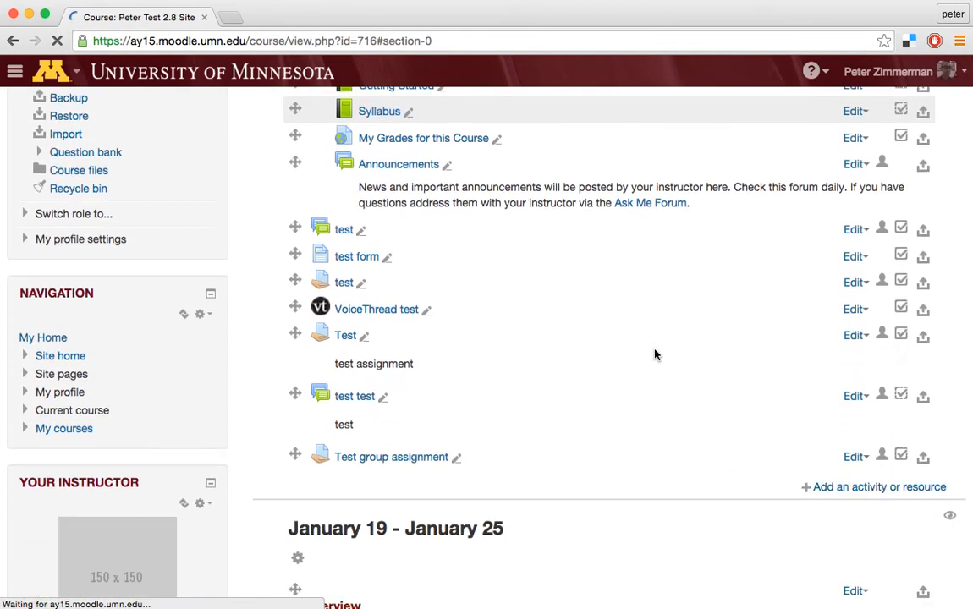
click(397, 444)
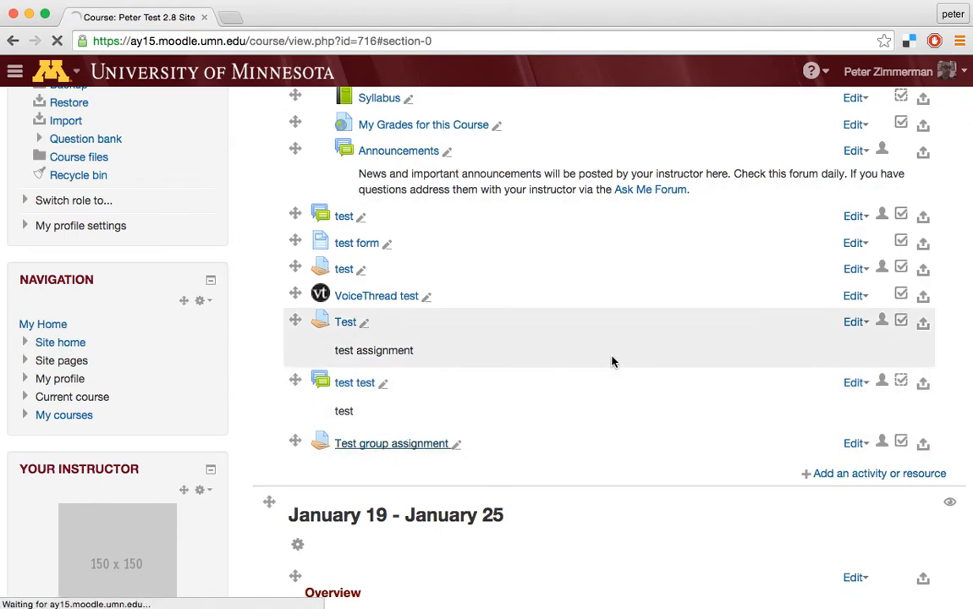
scroll(715, 353, down, 5)
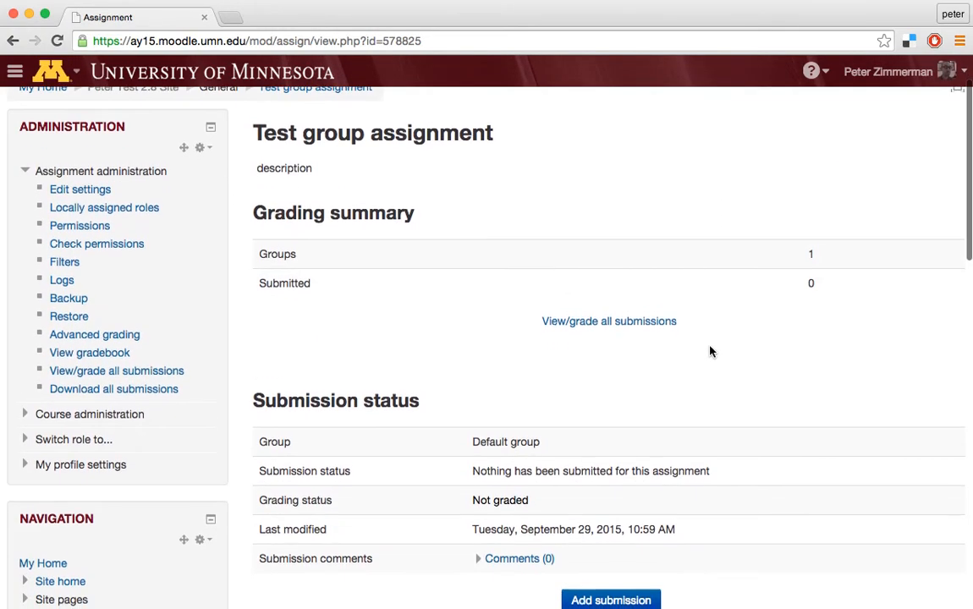
scroll(715, 373, up, 3)
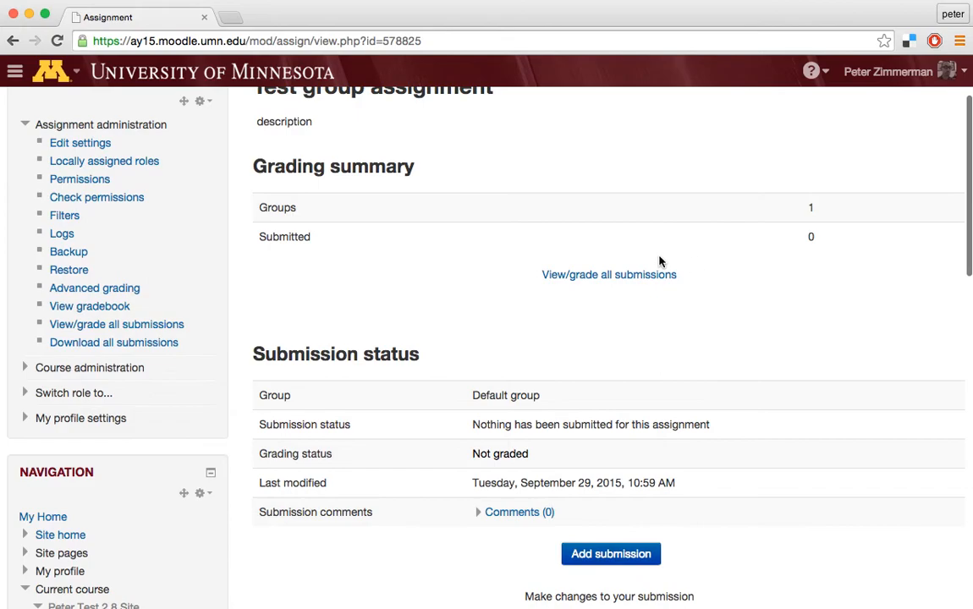
scroll(647, 330, down, 2)
scroll(663, 337, down, 1)
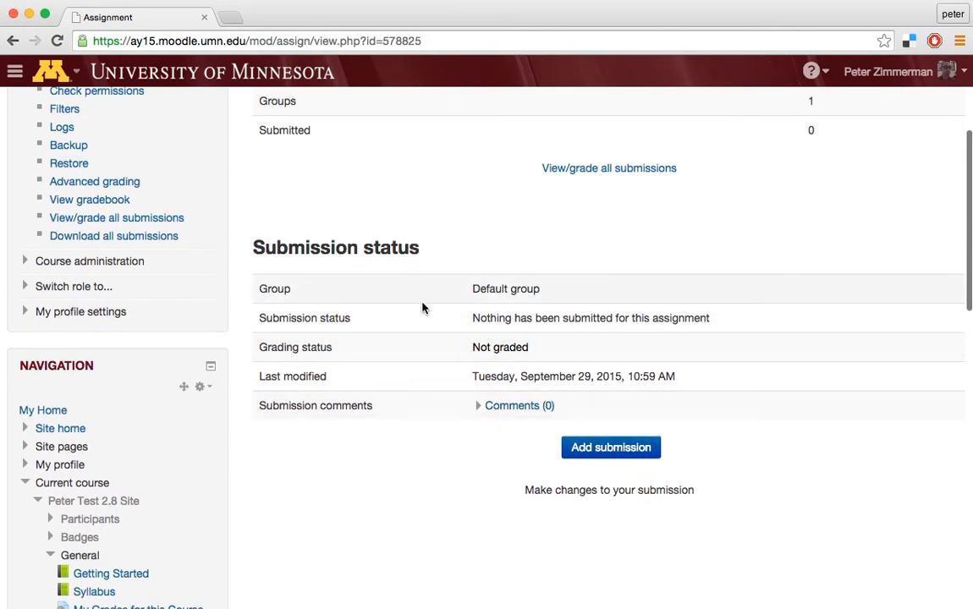
Open the assignment's settings for editing and expand the group submission settings.
scroll(429, 316, up, 4)
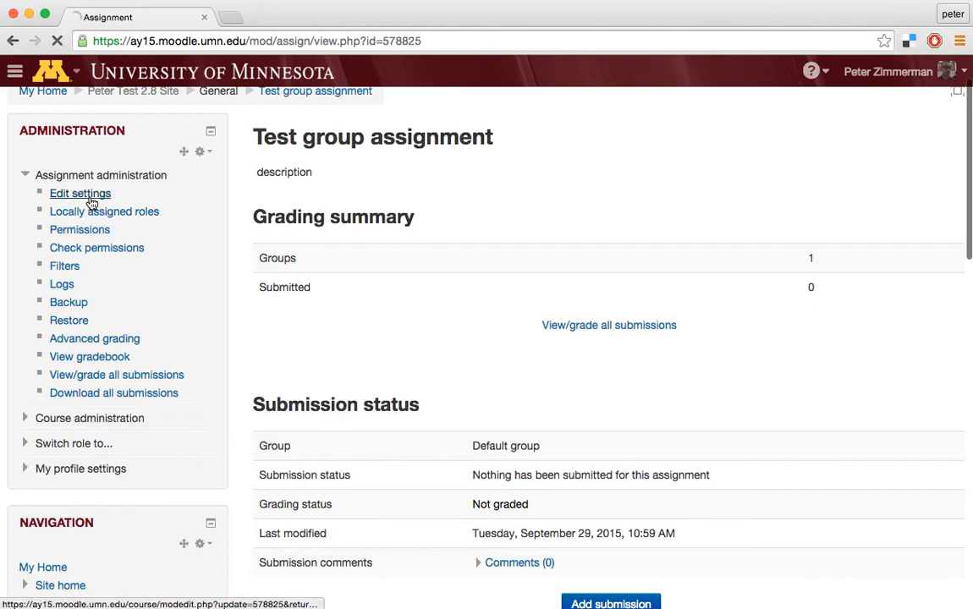
scroll(632, 317, down, 6)
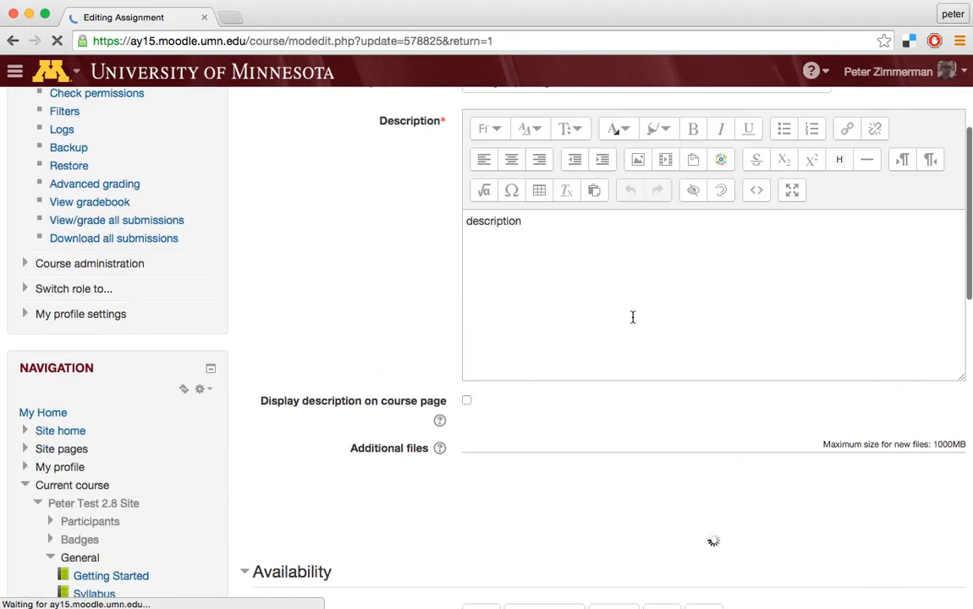
scroll(633, 317, down, 8)
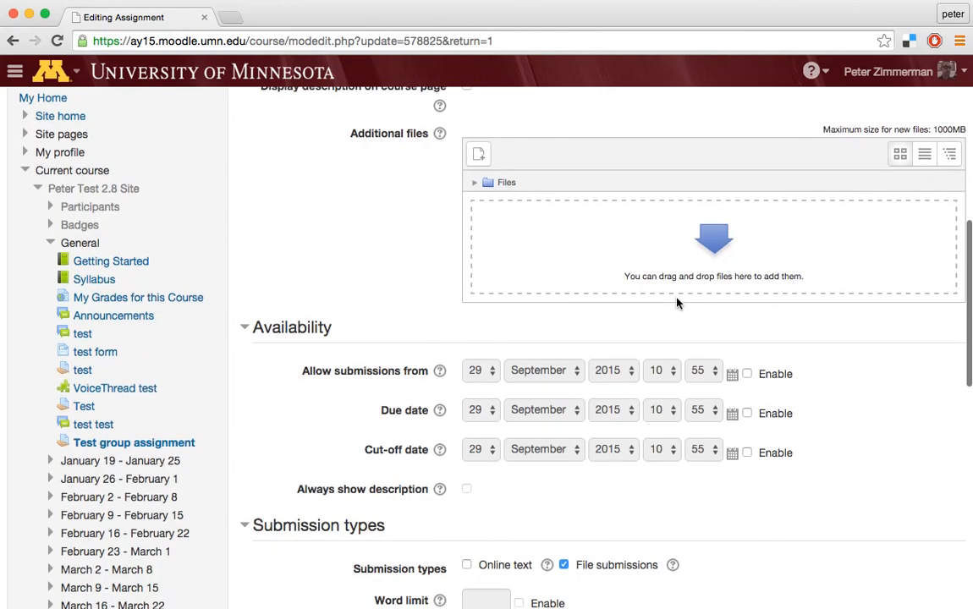
scroll(677, 303, down, 6)
scroll(536, 382, down, 1)
scroll(659, 347, down, 7)
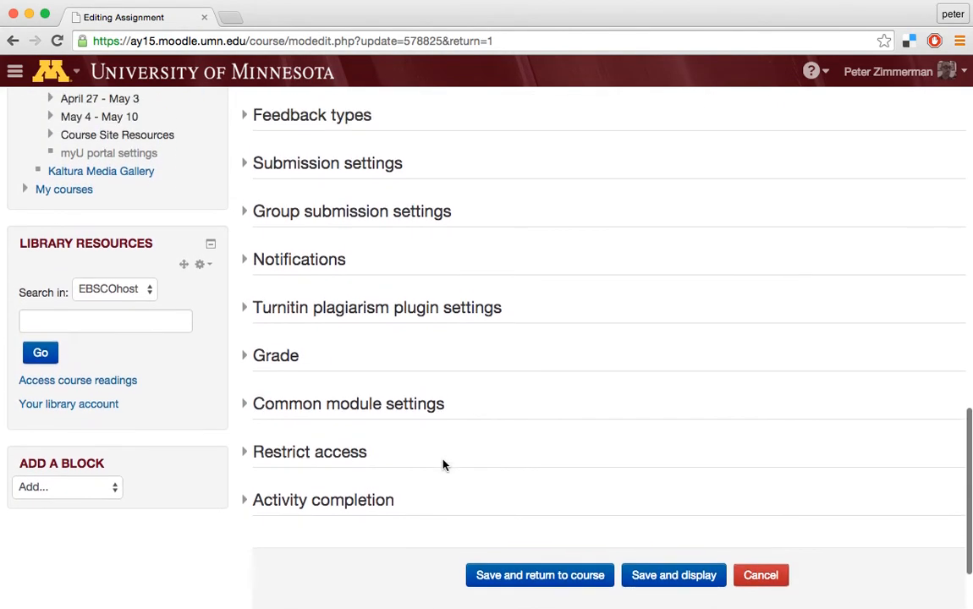
scroll(444, 464, up, 2)
click(423, 295)
scroll(606, 356, down, 1)
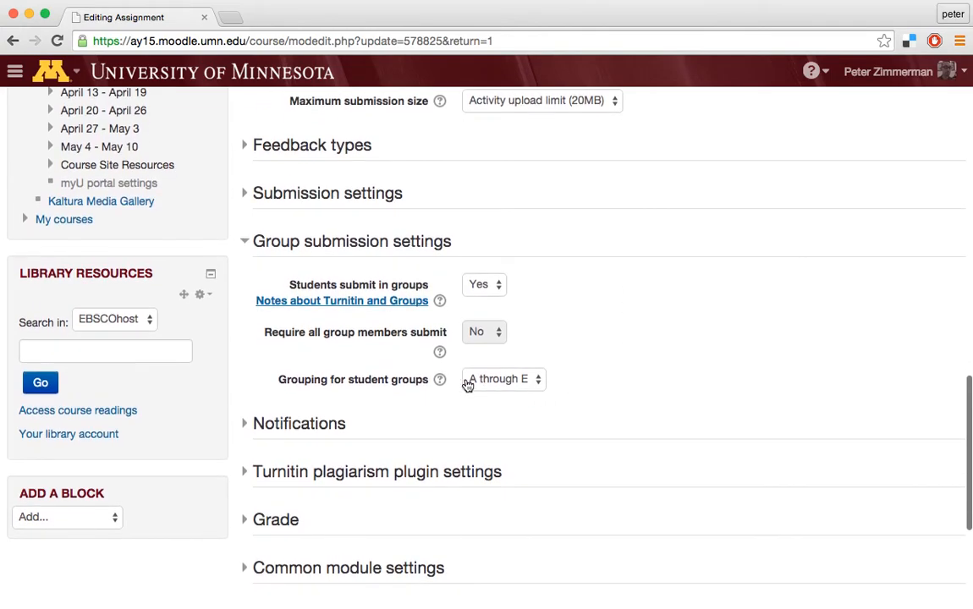
Examine the saved assignment's group submission, file and availability settings throughout the form.
scroll(573, 397, down, 5)
scroll(580, 390, up, 3)
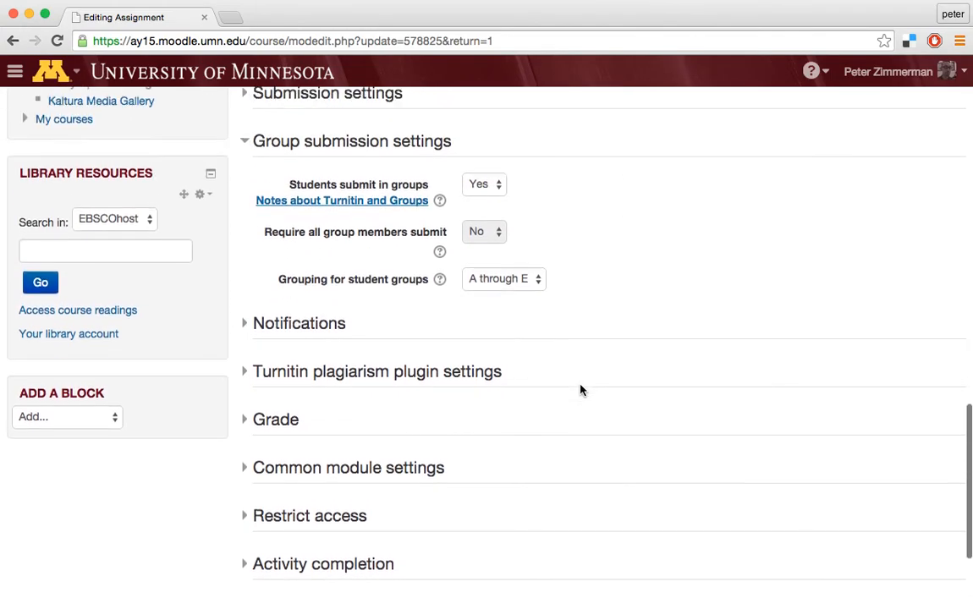
scroll(440, 400, up, 4)
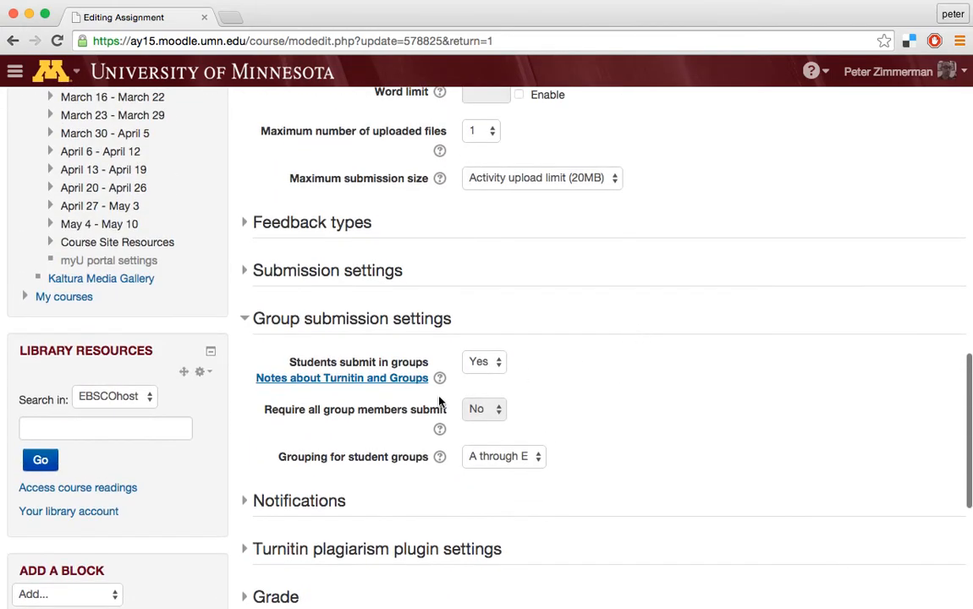
scroll(545, 395, up, 15)
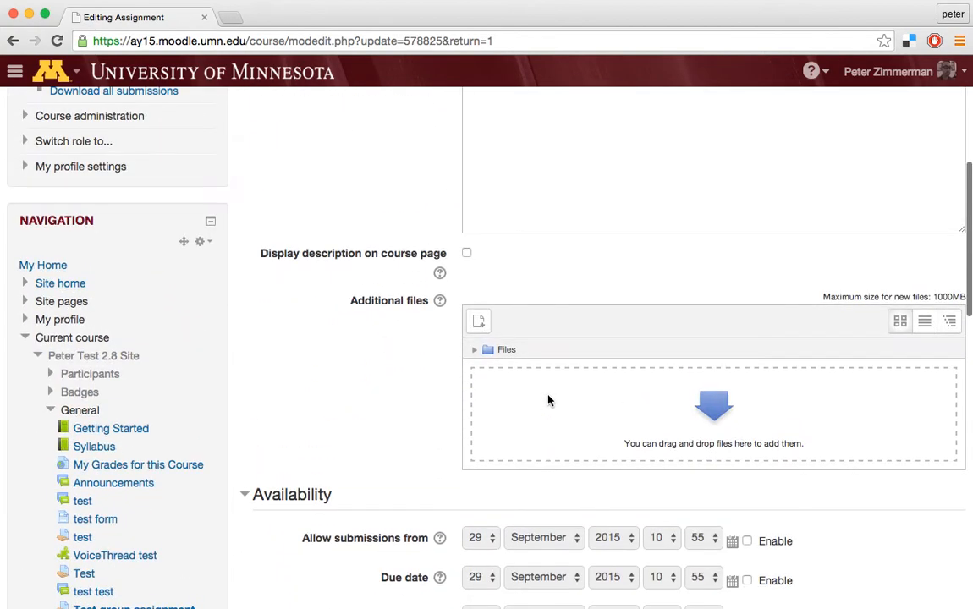
scroll(548, 400, up, 5)
scroll(547, 401, down, 15)
scroll(547, 403, down, 6)
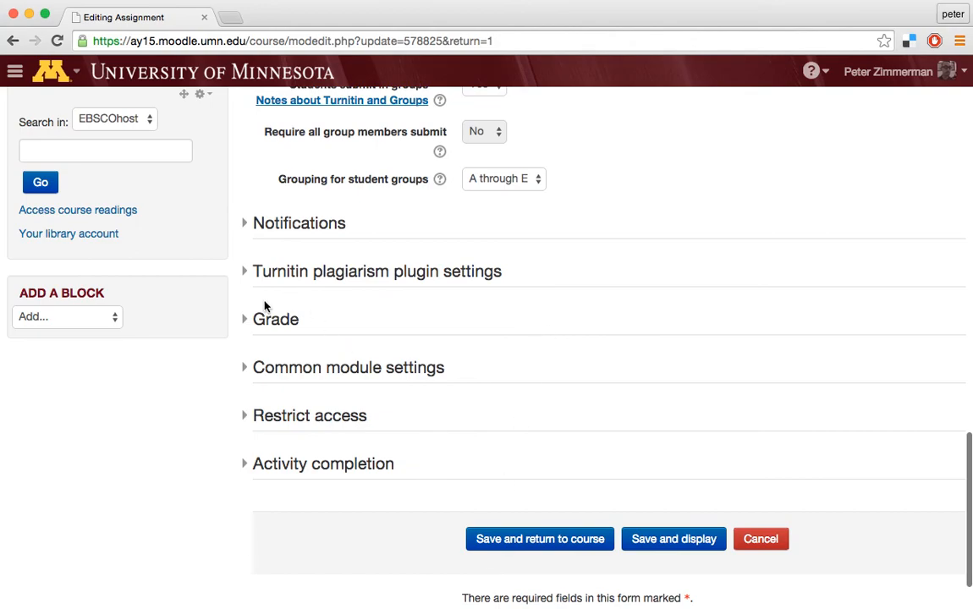
Save the reopened assignment settings and return to the course page.
scroll(265, 306, up, 10)
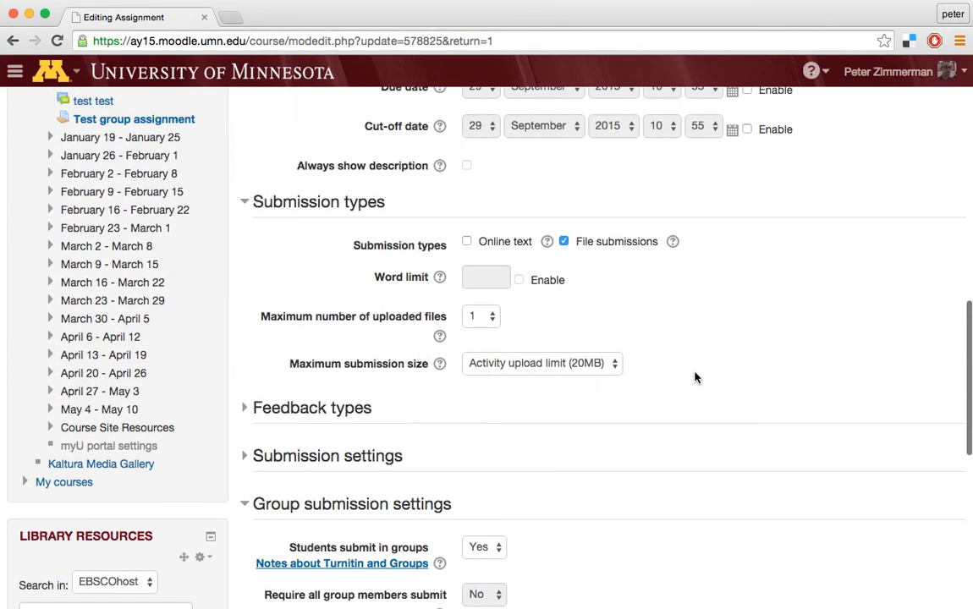
scroll(716, 372, down, 10)
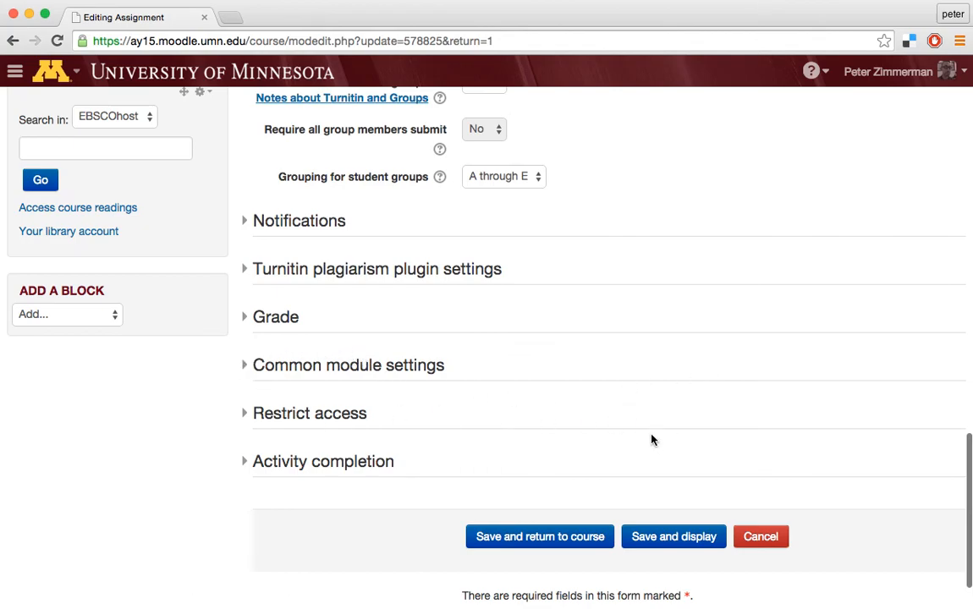
click(581, 544)
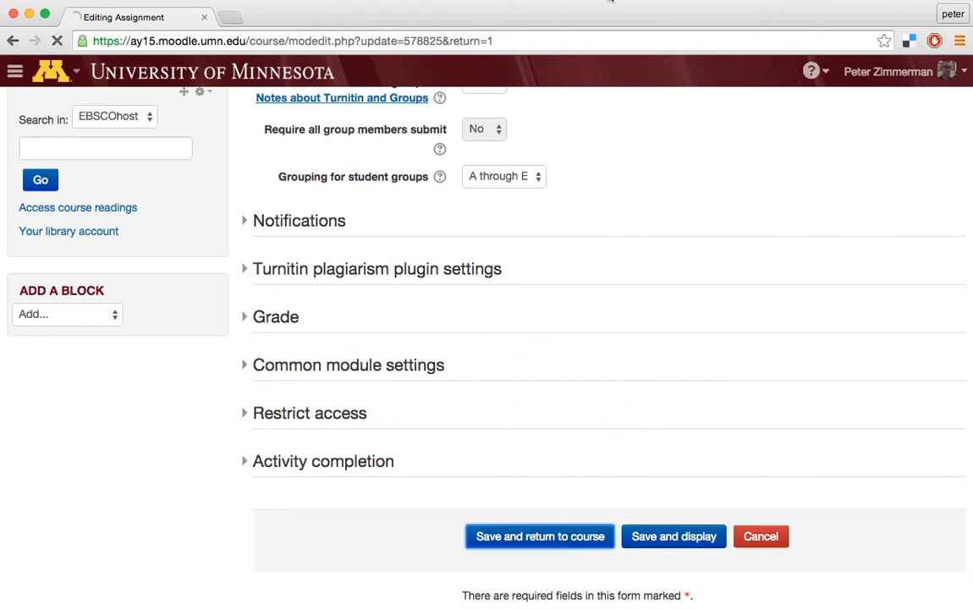